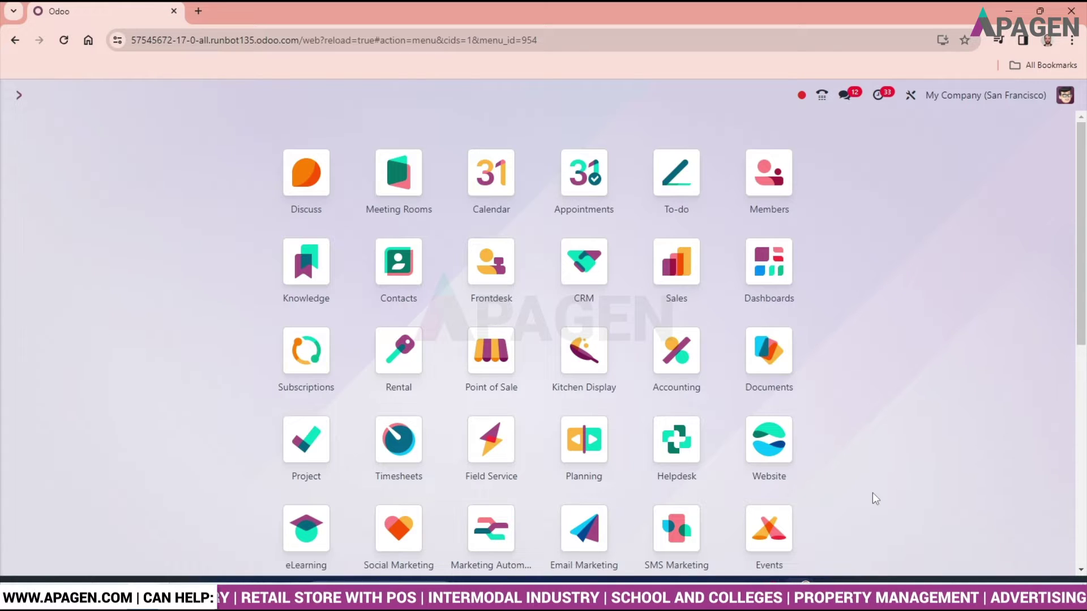
Step: Open the Sales app from a 'sale' search and go to Configuration > Settings
{"action": "type", "text": "sale"}
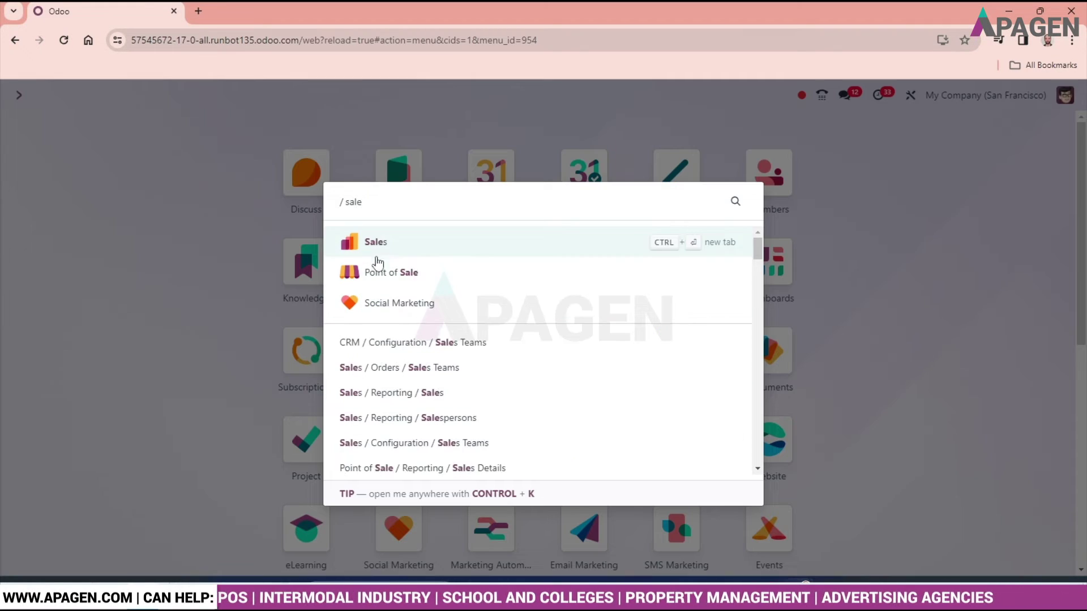
{"action": "left_click", "coordinate": [409, 249]}
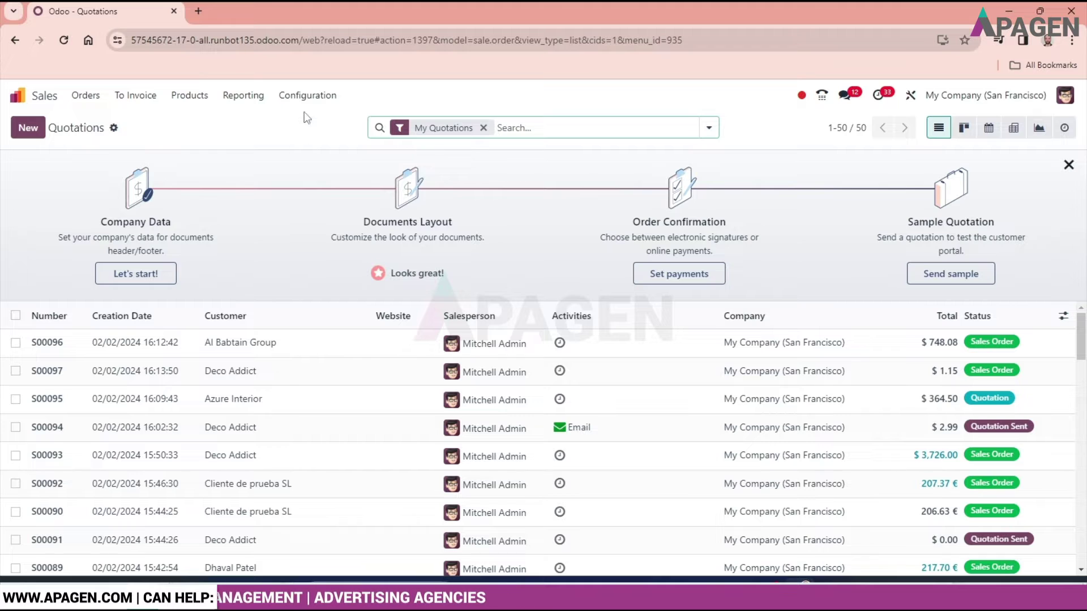
{"action": "left_click", "coordinate": [305, 97]}
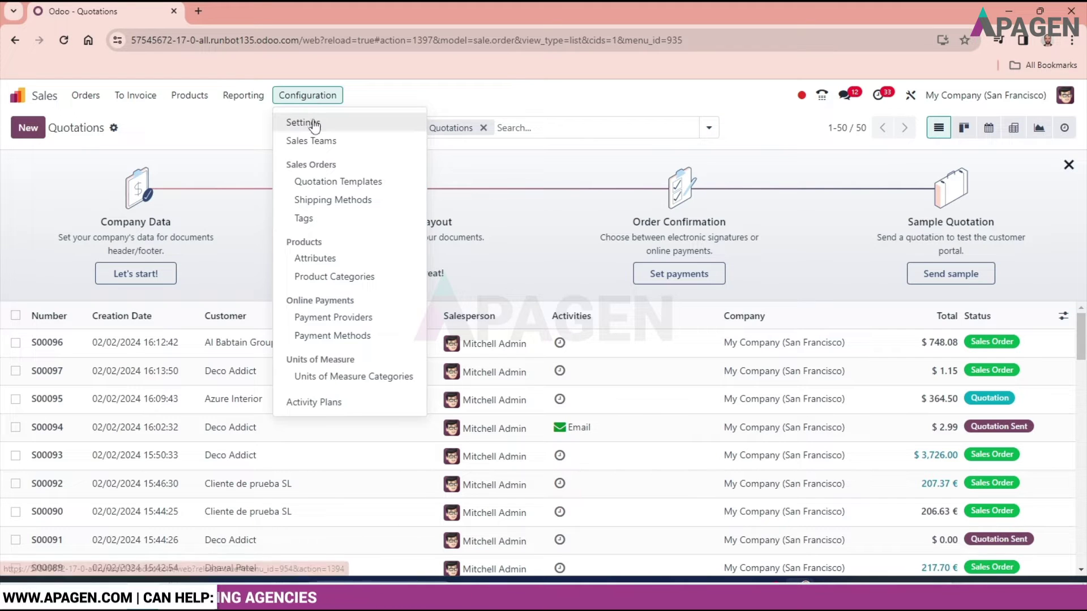
{"action": "left_click", "coordinate": [310, 121]}
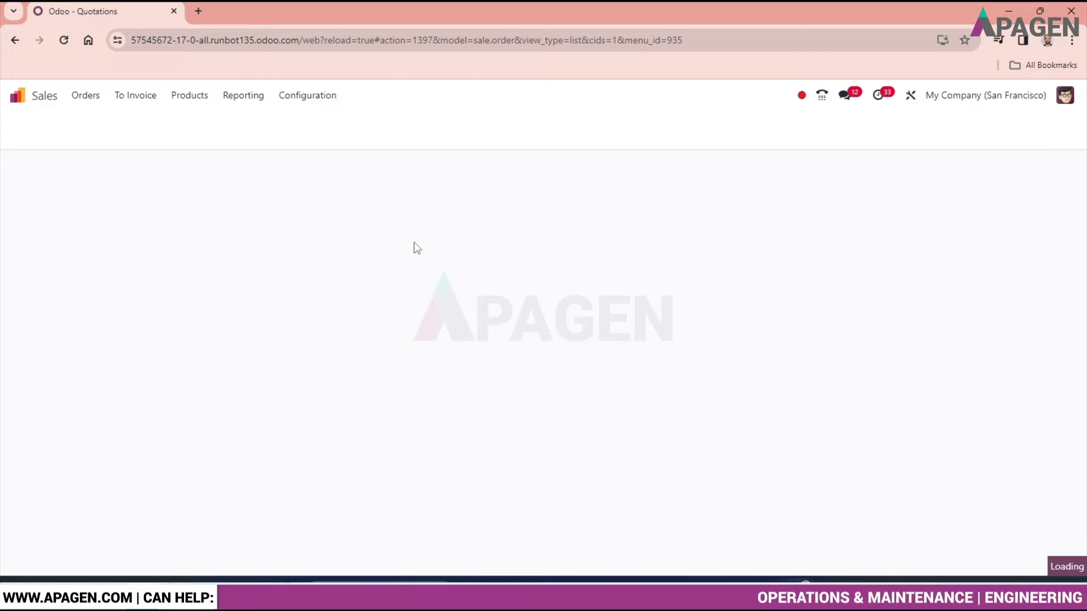
Step: Find the Pricelists option in the Pricing settings and open the list of pricelists
{"action": "scroll", "coordinate": [403, 251], "scroll_direction": "down", "scroll_amount": 2}
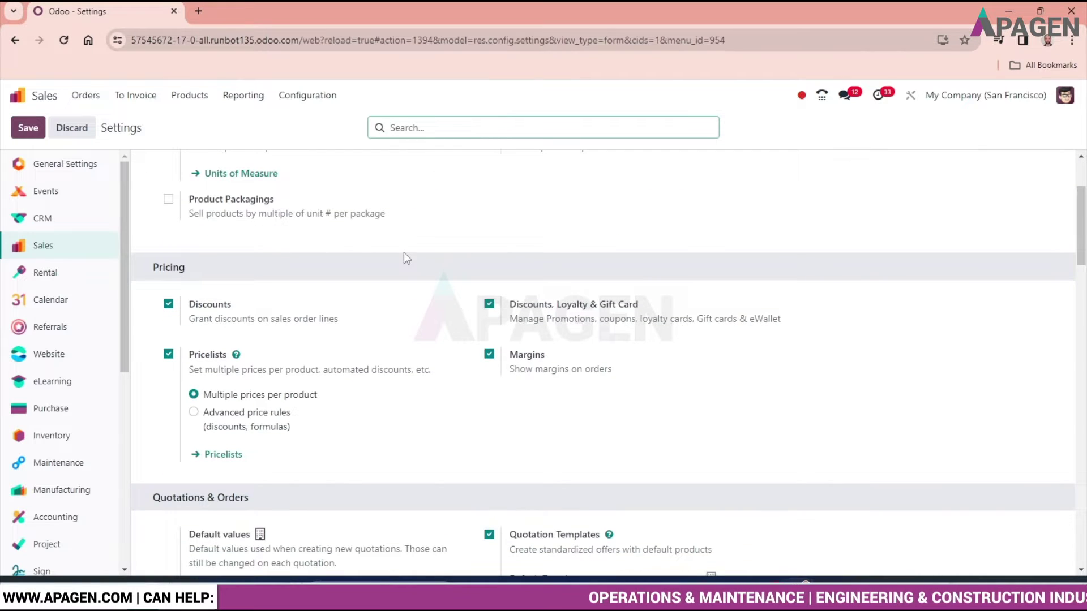
{"action": "scroll", "coordinate": [403, 252], "scroll_direction": "down", "scroll_amount": 2}
{"action": "scroll", "coordinate": [403, 251], "scroll_direction": "up", "scroll_amount": 2}
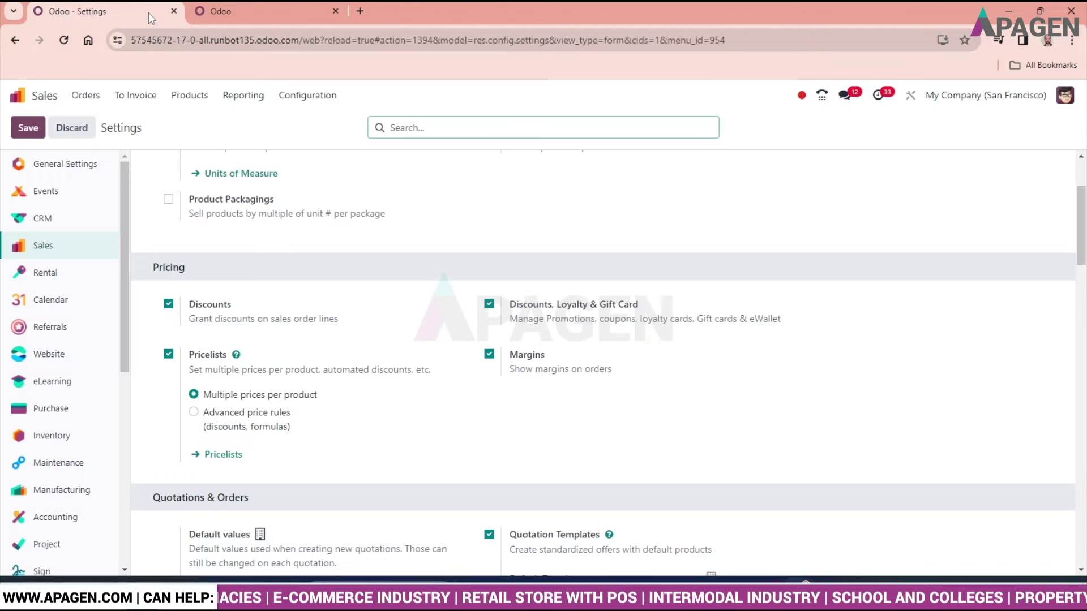
{"action": "left_click", "coordinate": [188, 103]}
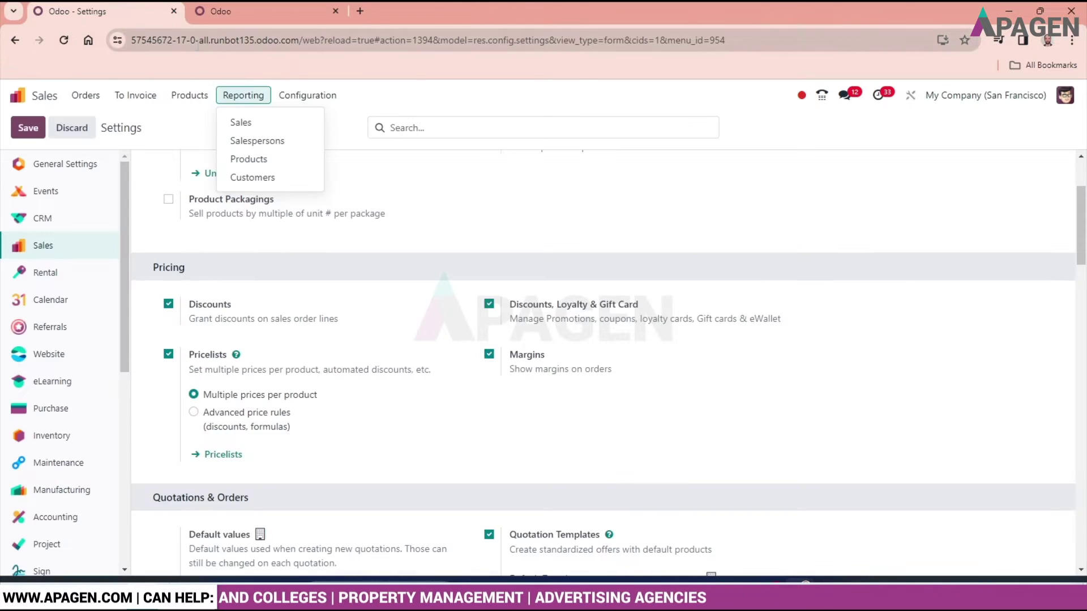
{"action": "left_click", "coordinate": [223, 455]}
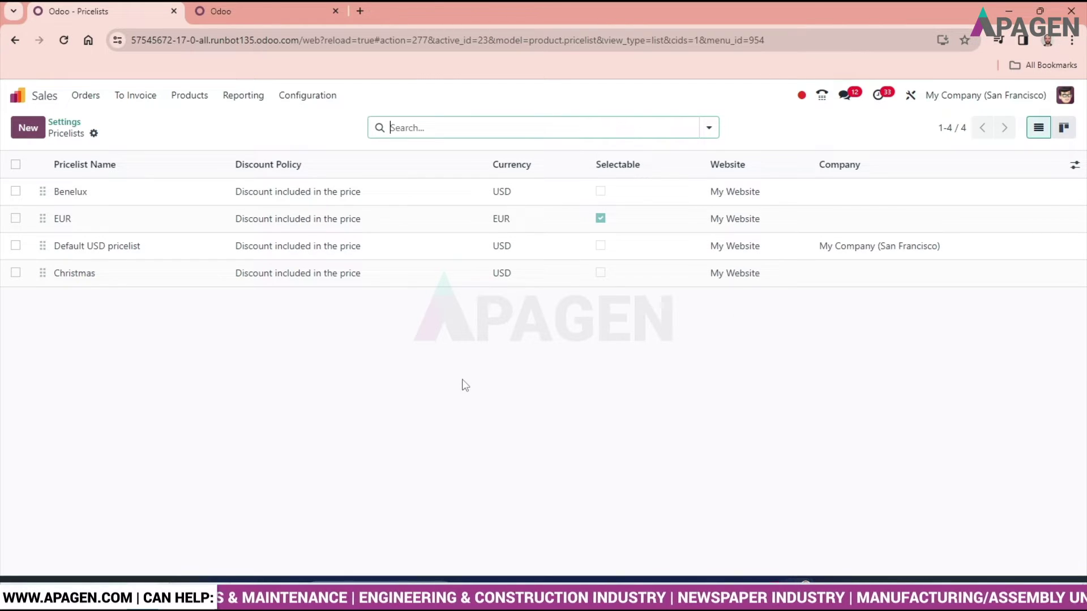
Step: Create a new pricelist named 'Loyal Customer' in USD, with no company
{"action": "left_click", "coordinate": [28, 129]}
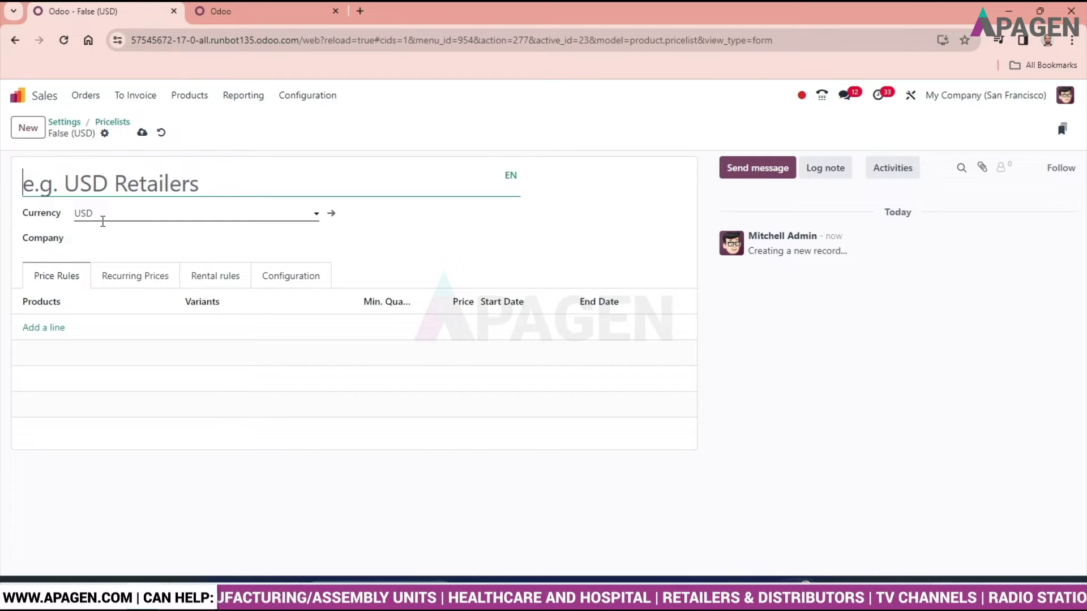
{"action": "type", "text": "Lo"}
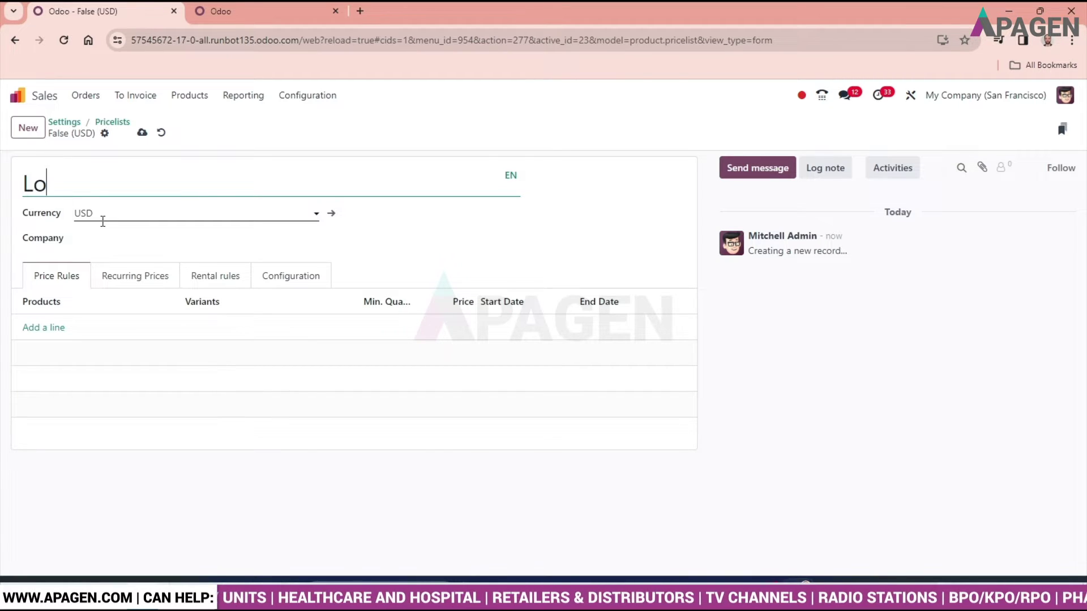
{"action": "type", "text": "yal C"}
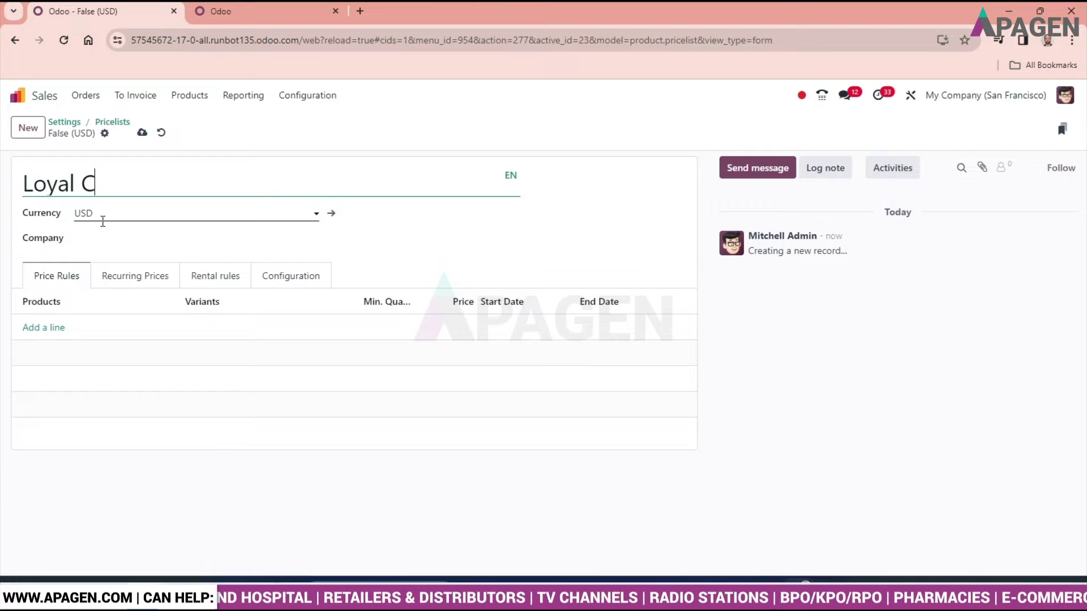
{"action": "type", "text": "ustomer"}
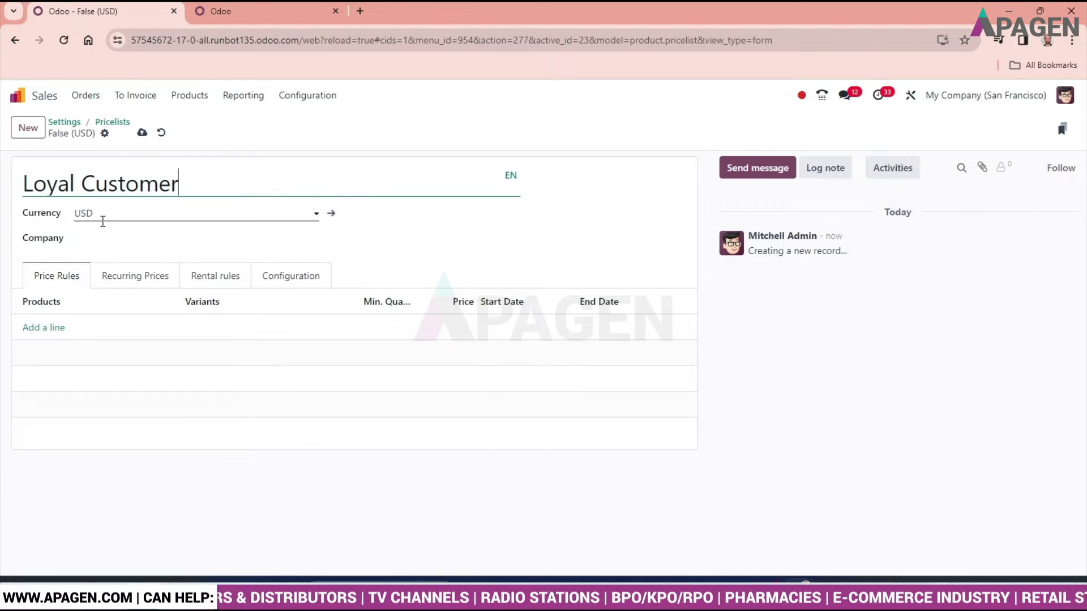
{"action": "left_click", "coordinate": [121, 218]}
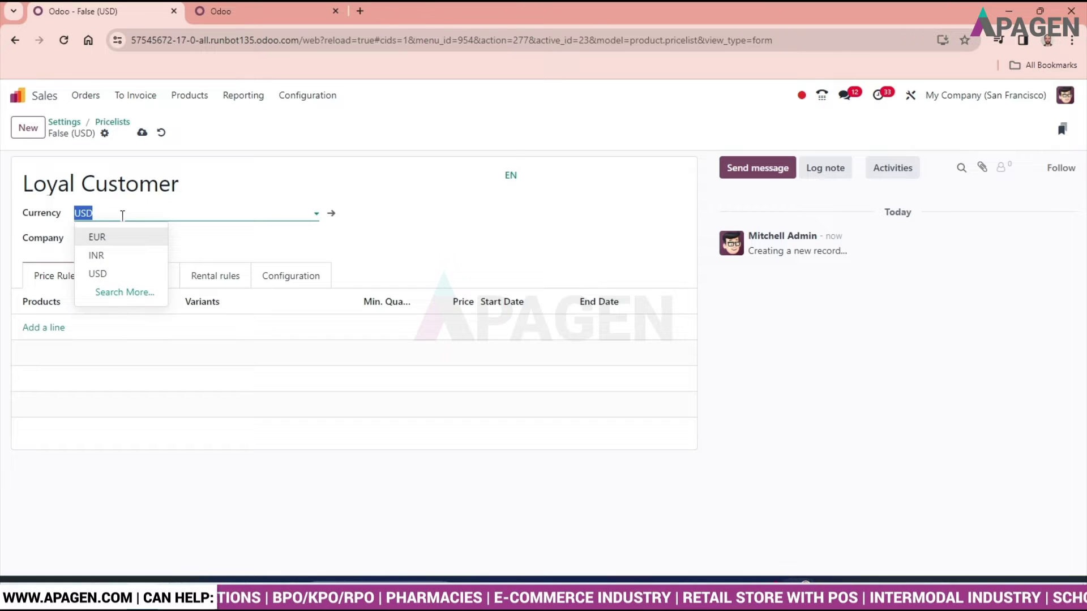
{"action": "left_click", "coordinate": [122, 215]}
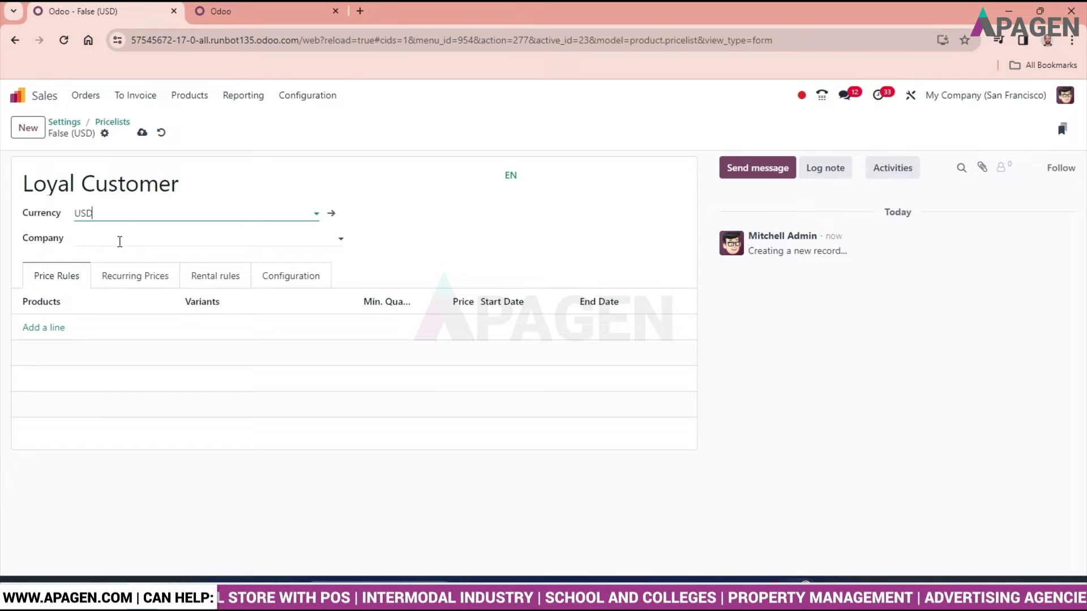
{"action": "left_click", "coordinate": [119, 241]}
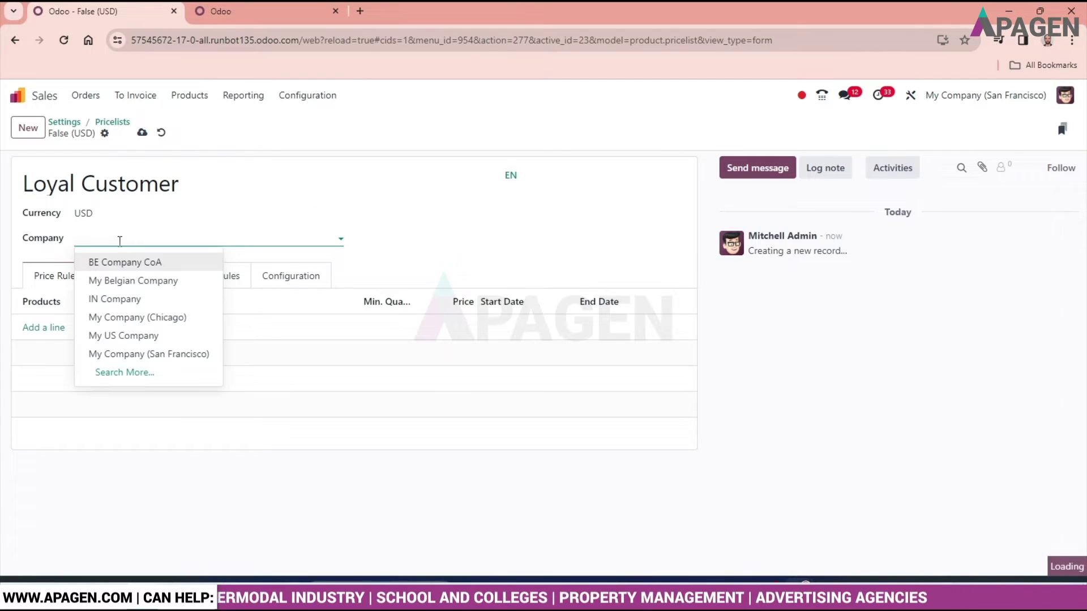
{"action": "left_click", "coordinate": [120, 242]}
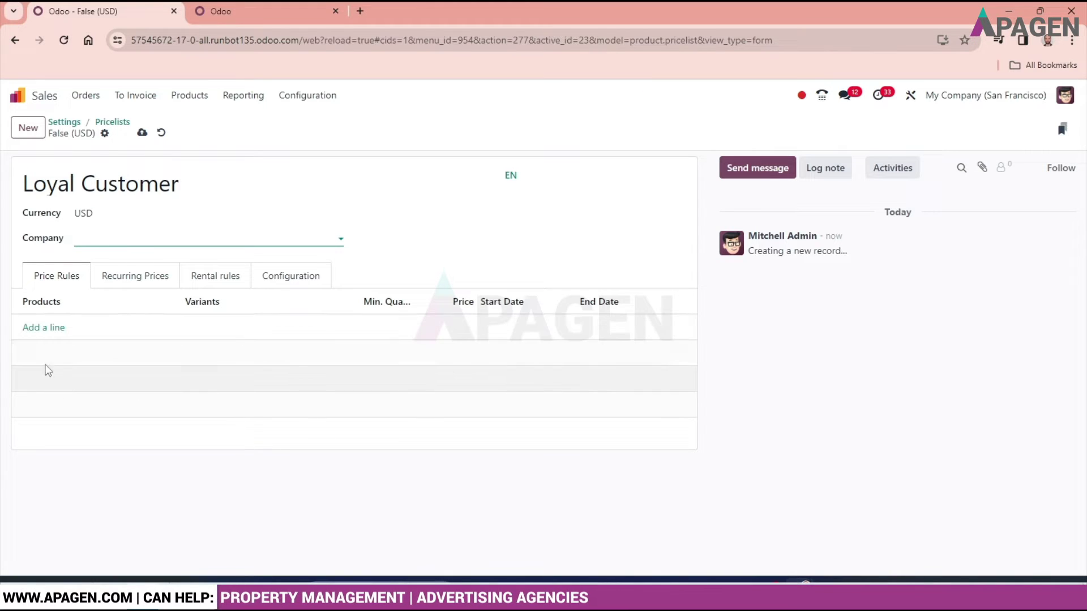
Step: Add a price rule for Cabinet with Doors with no variant, then open its product form
{"action": "left_click", "coordinate": [32, 329]}
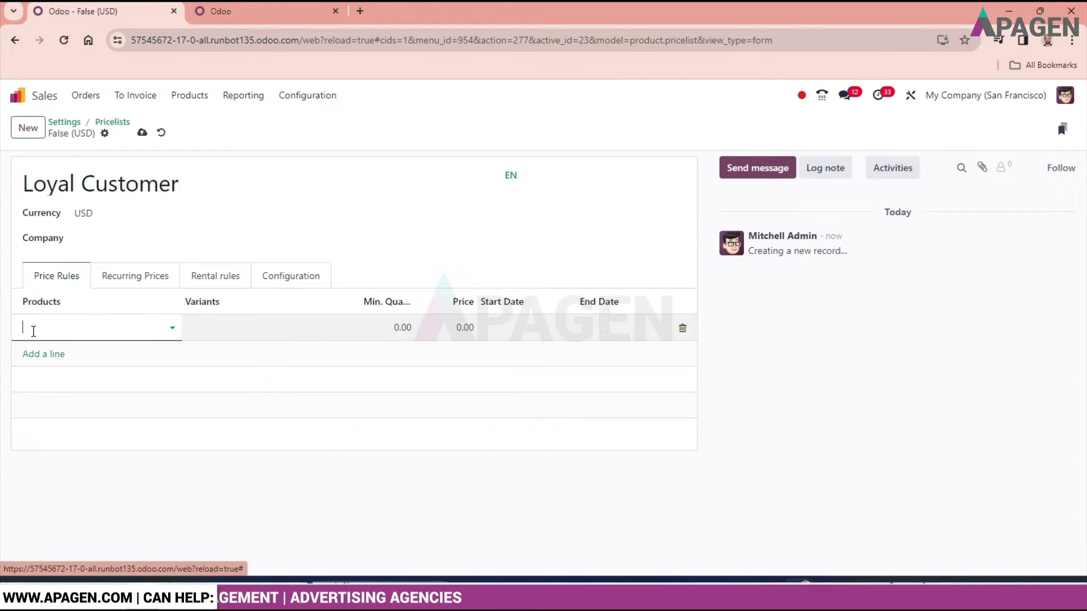
{"action": "left_click", "coordinate": [95, 329]}
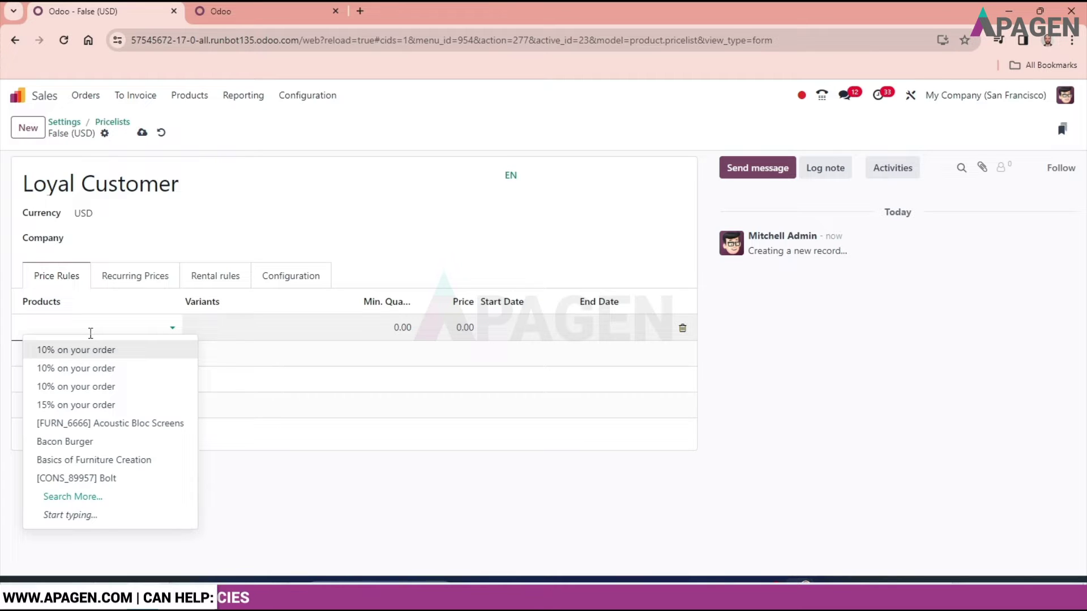
{"action": "type", "text": "cabi"}
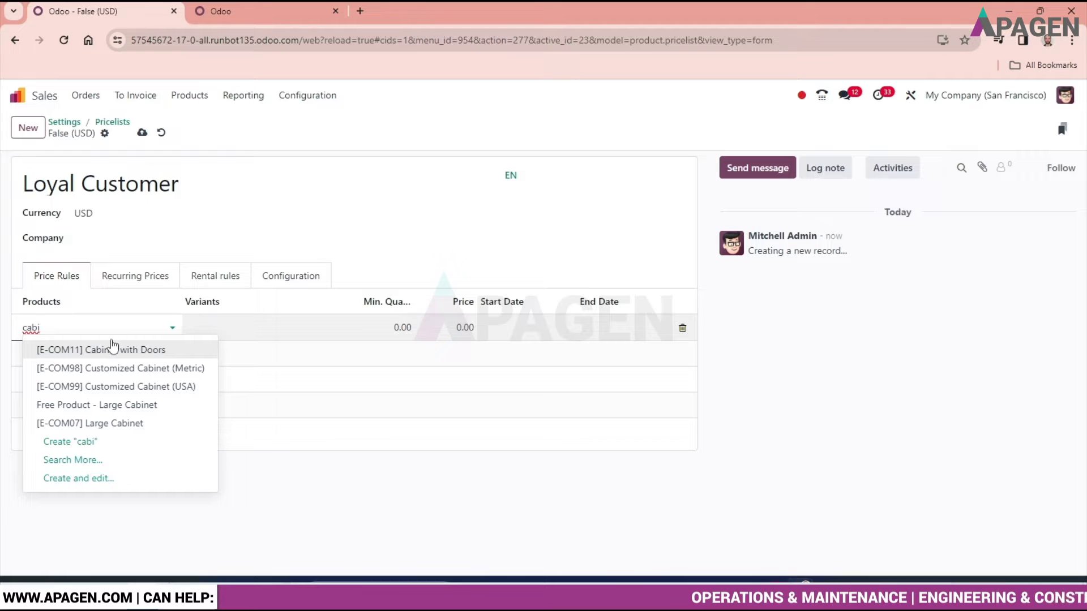
{"action": "left_click", "coordinate": [145, 350]}
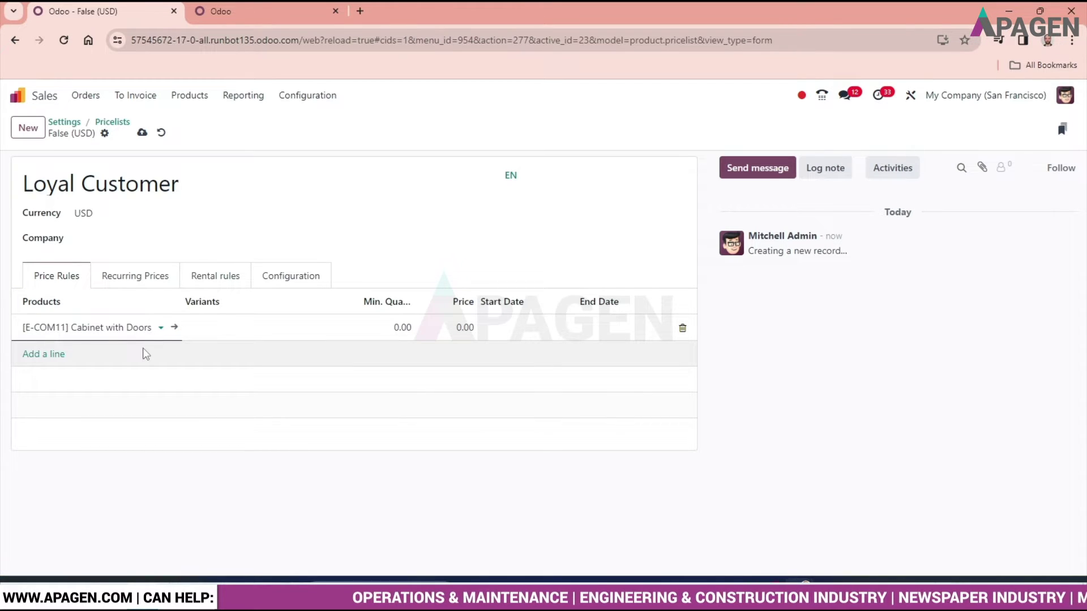
{"action": "left_click", "coordinate": [265, 327]}
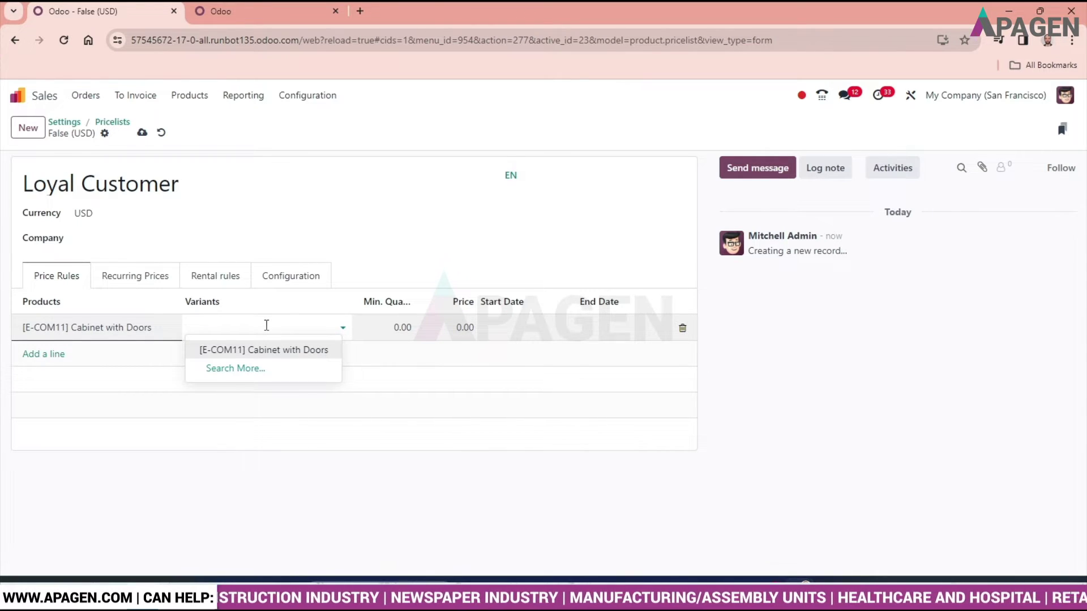
{"action": "left_click", "coordinate": [295, 327]}
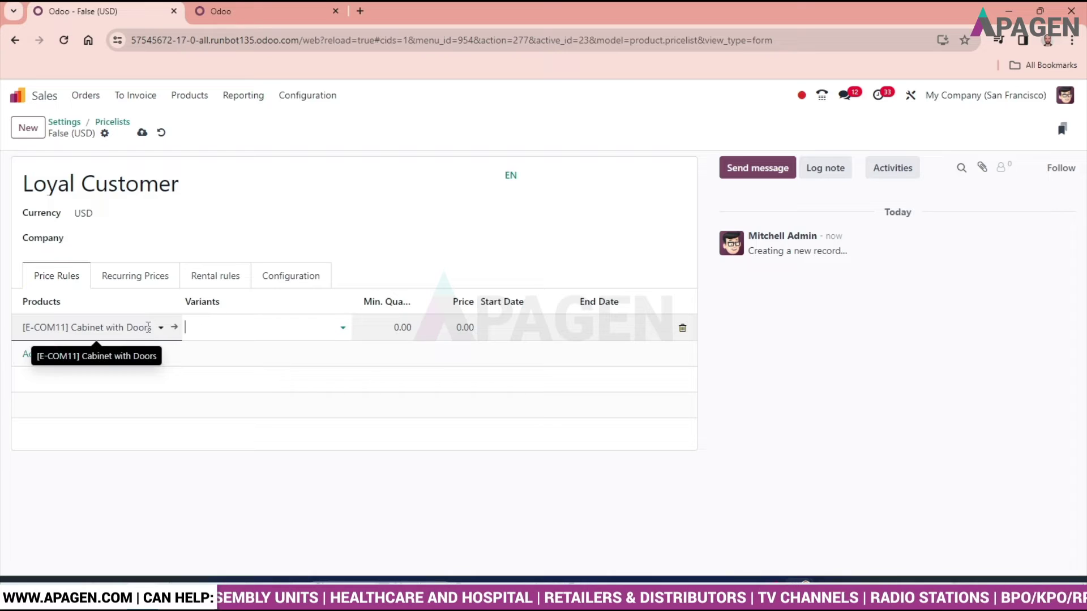
{"action": "left_click", "coordinate": [176, 329]}
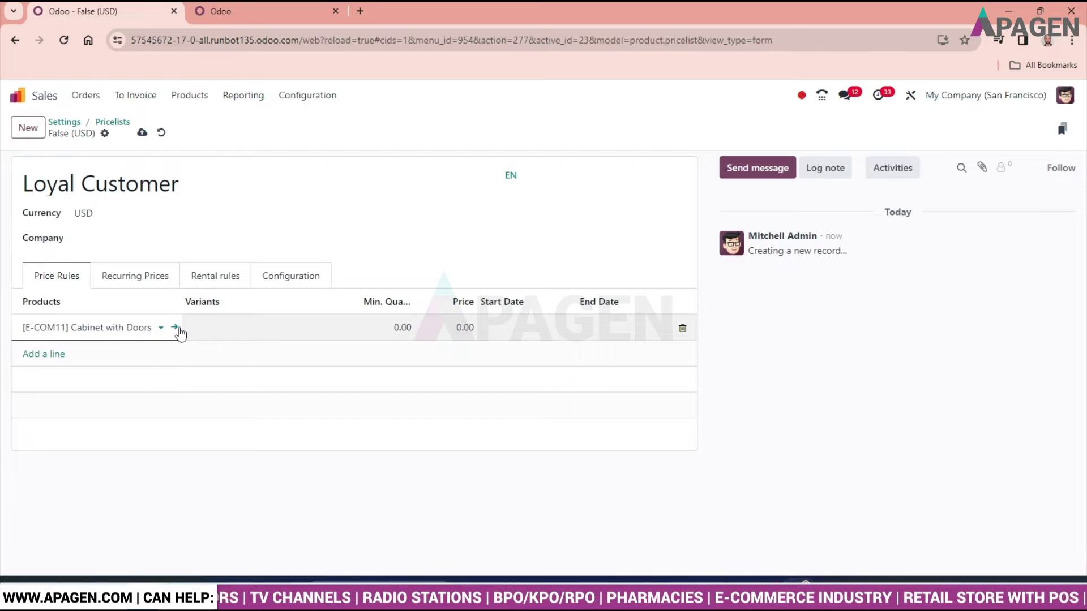
{"action": "left_click", "coordinate": [176, 328]}
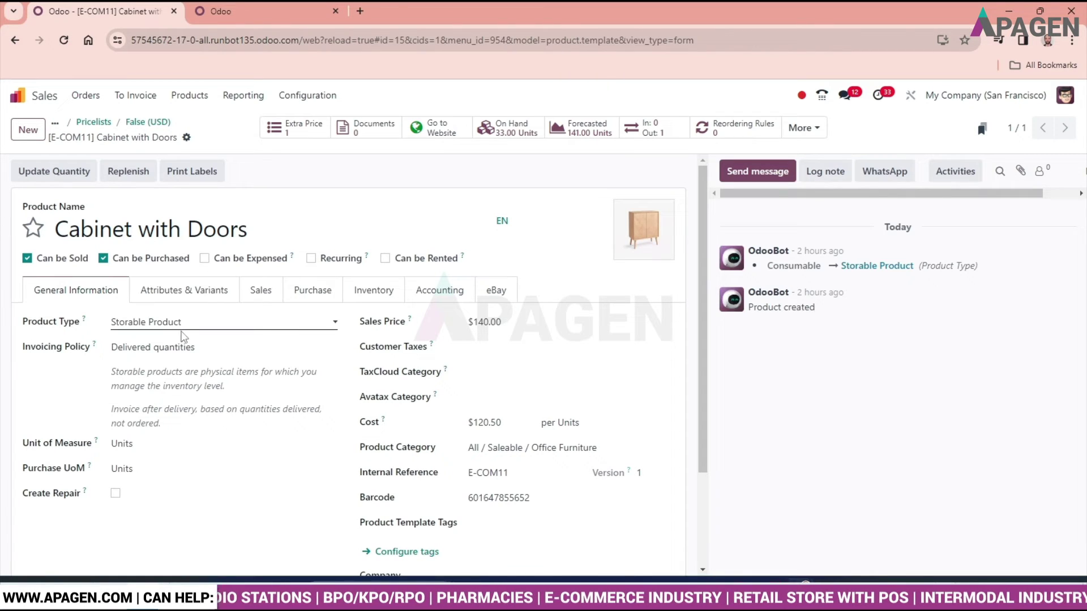
Step: Note Cabinet with Doors' 140.00 sales price and return to the pricelists list
{"action": "double_click", "coordinate": [505, 323]}
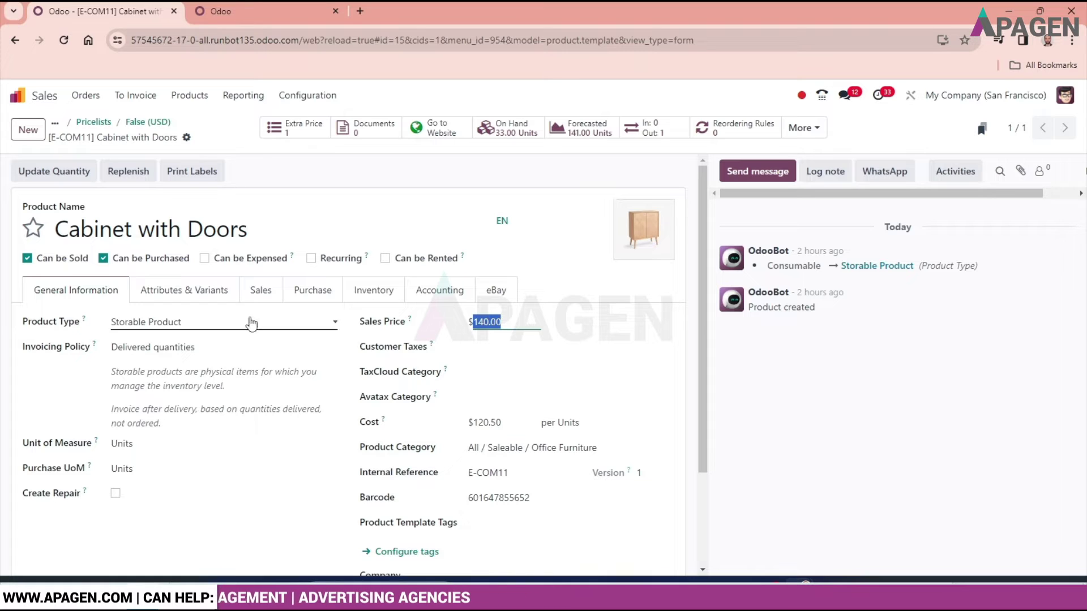
{"action": "left_click", "coordinate": [93, 123]}
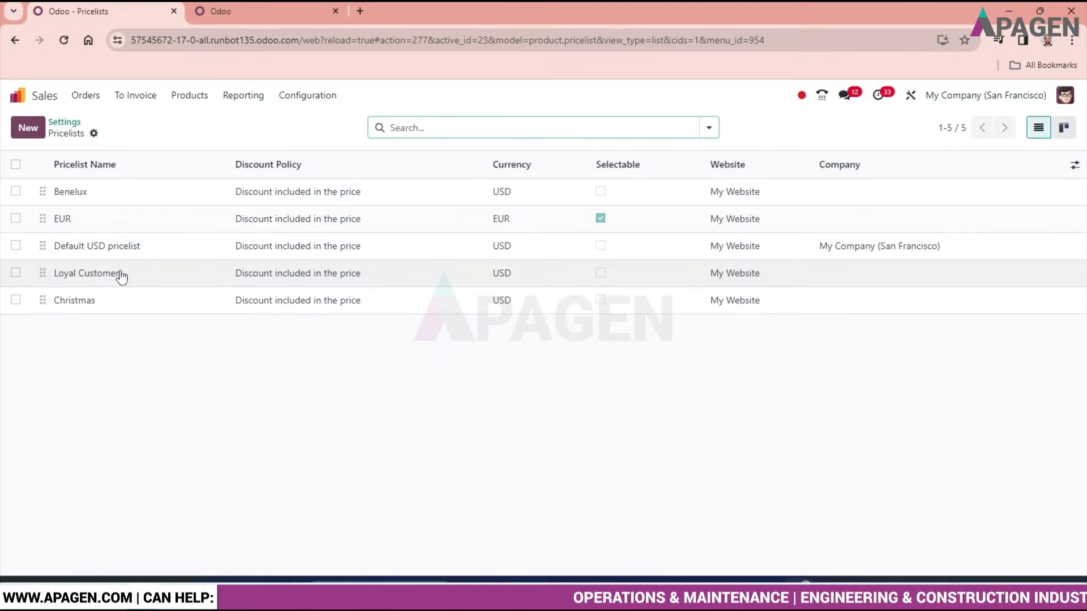
Step: Give the Cabinet with Doors rule price 100.00 and minimum quantity 1, no variant, and save
{"action": "left_click", "coordinate": [141, 276]}
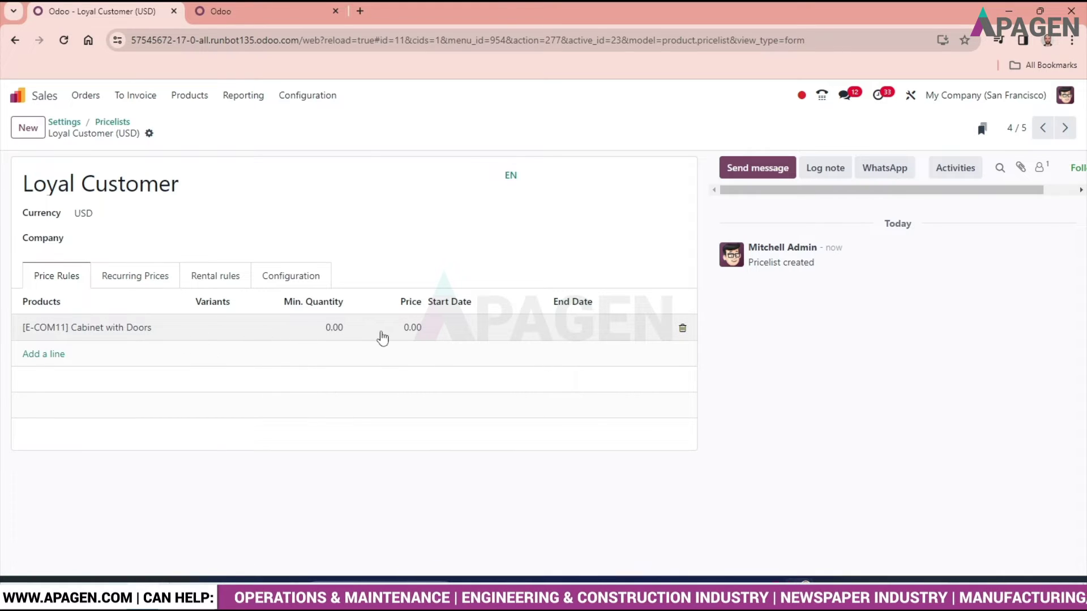
{"action": "left_click", "coordinate": [418, 332]}
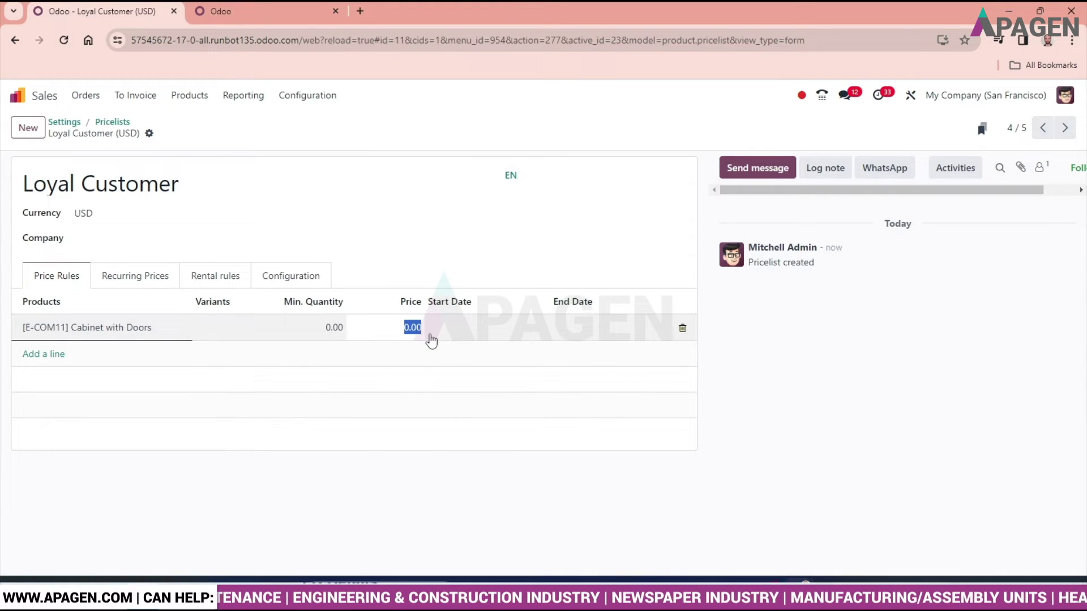
{"action": "type", "text": "1"}
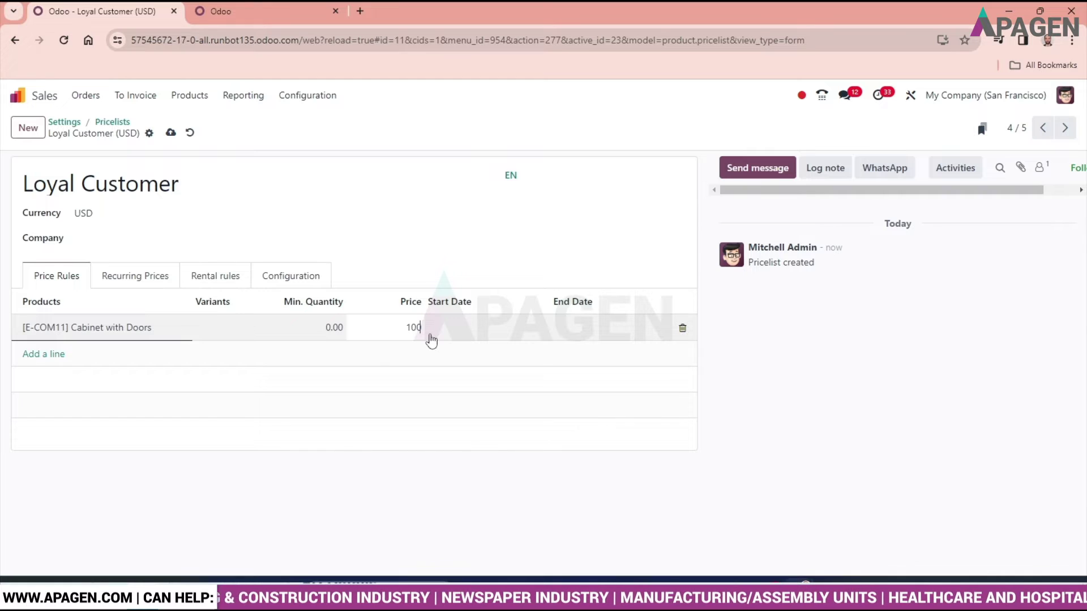
{"action": "type", "text": "00"}
{"action": "left_click", "coordinate": [464, 468]}
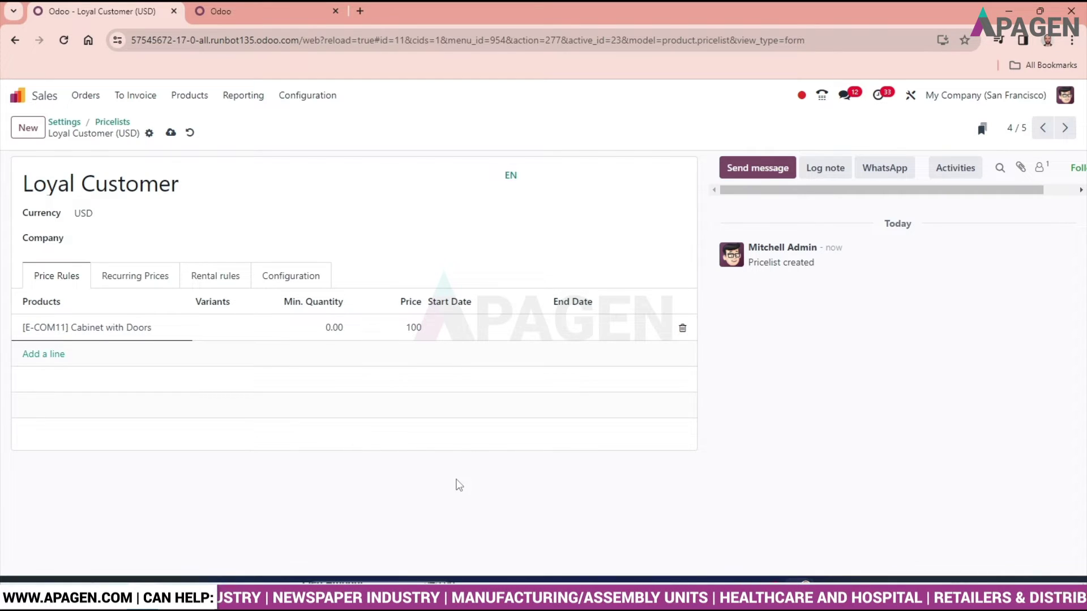
{"action": "left_click", "coordinate": [329, 331]}
{"action": "type", "text": "1"}
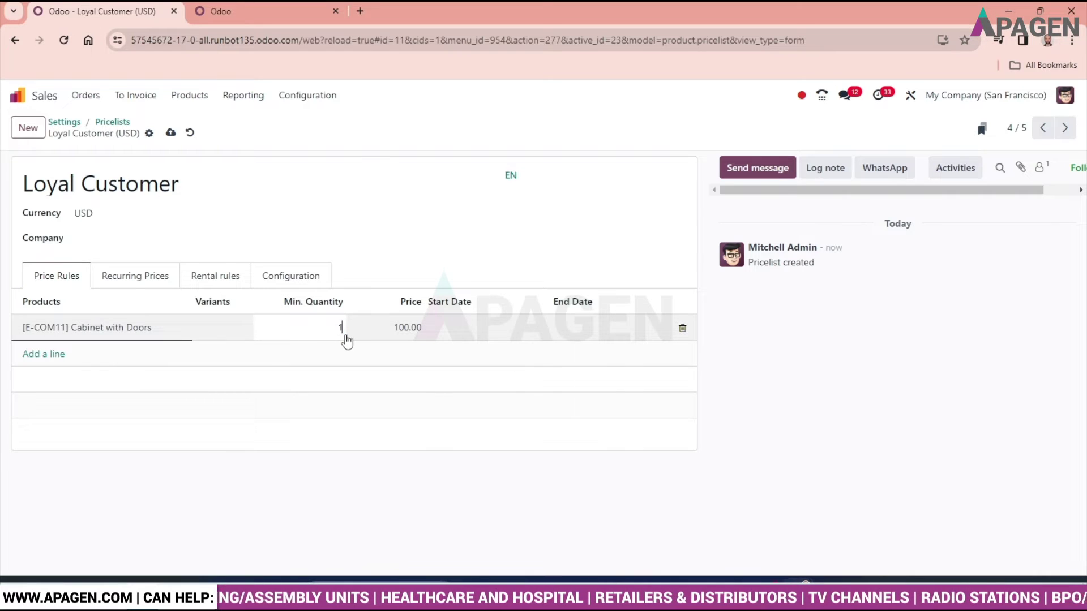
{"action": "left_click", "coordinate": [367, 471]}
{"action": "left_click", "coordinate": [232, 325]}
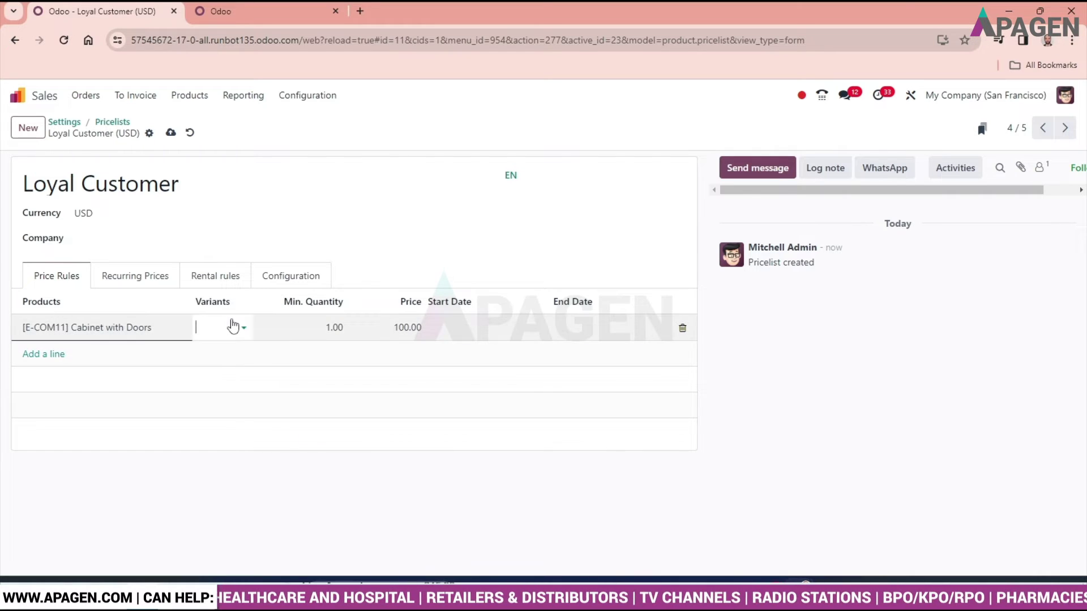
{"action": "left_click", "coordinate": [244, 322]}
{"action": "left_click", "coordinate": [244, 322]}
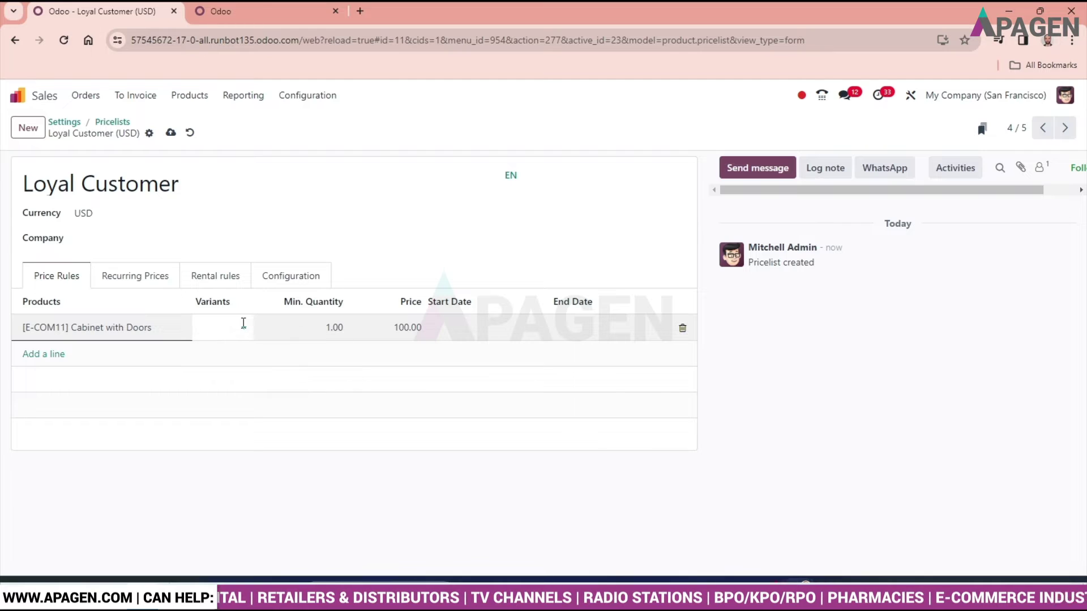
{"action": "left_click", "coordinate": [169, 498]}
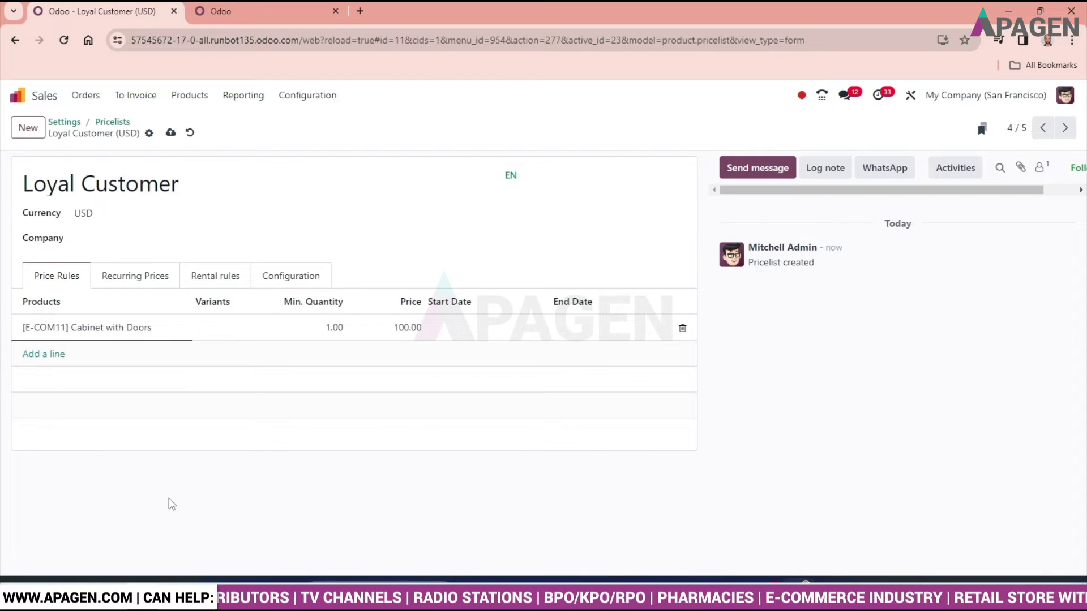
{"action": "left_click", "coordinate": [169, 134]}
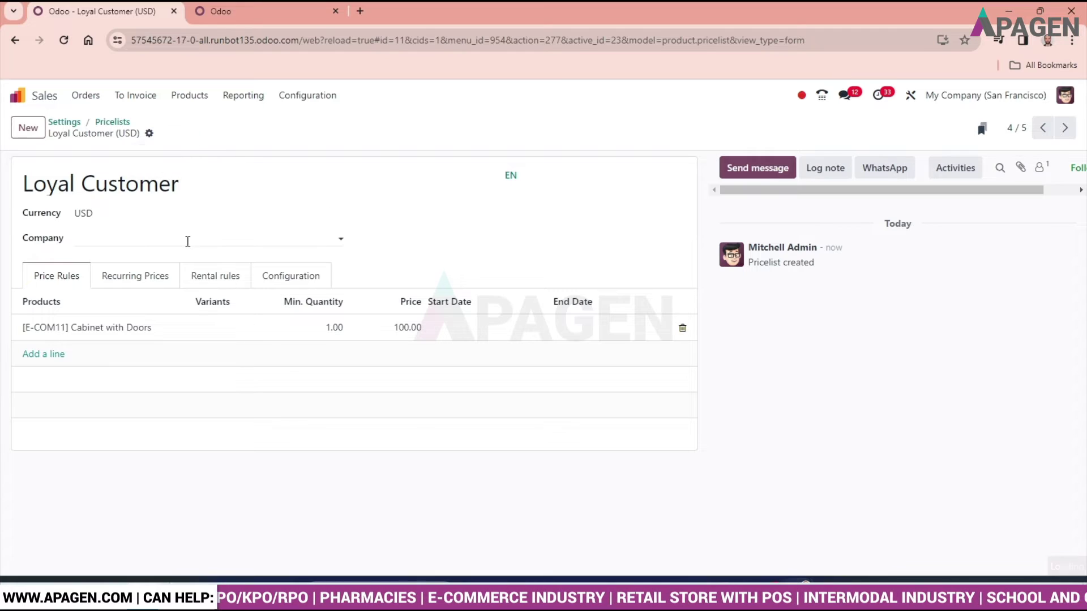
Step: Duplicate the pricelist's browser tab and review its Recurring Prices, Rental rules and Configuration sections
{"action": "right_click", "coordinate": [97, 12]}
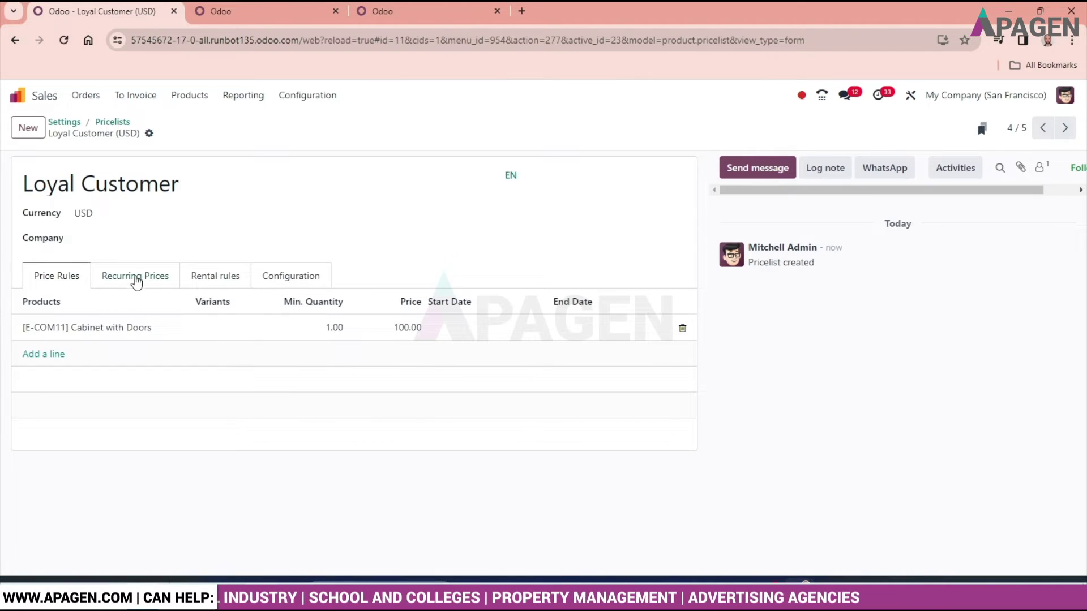
{"action": "left_click", "coordinate": [136, 278]}
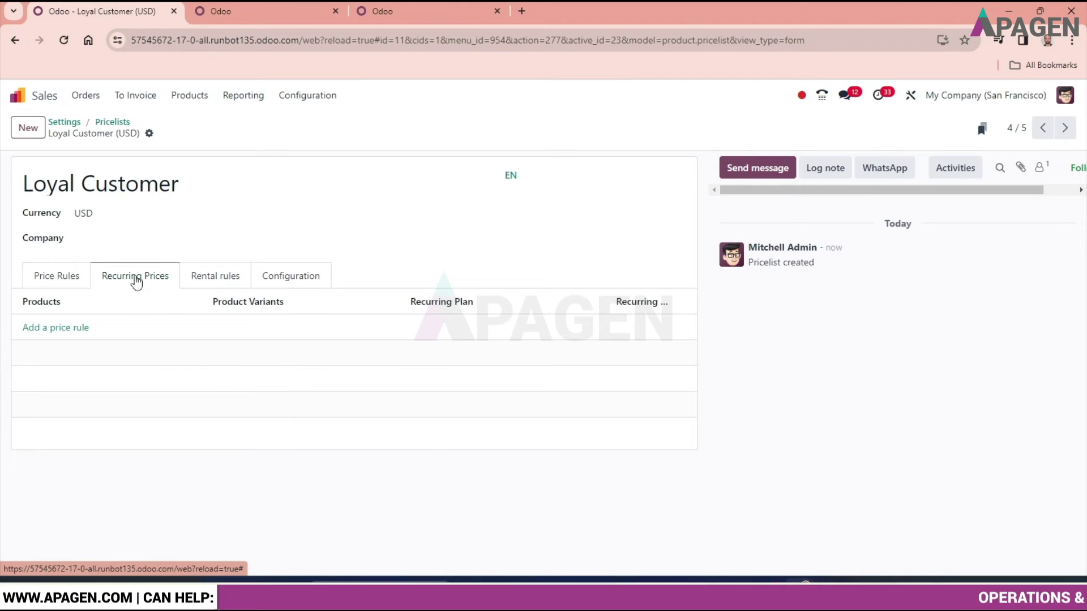
{"action": "left_click", "coordinate": [224, 285]}
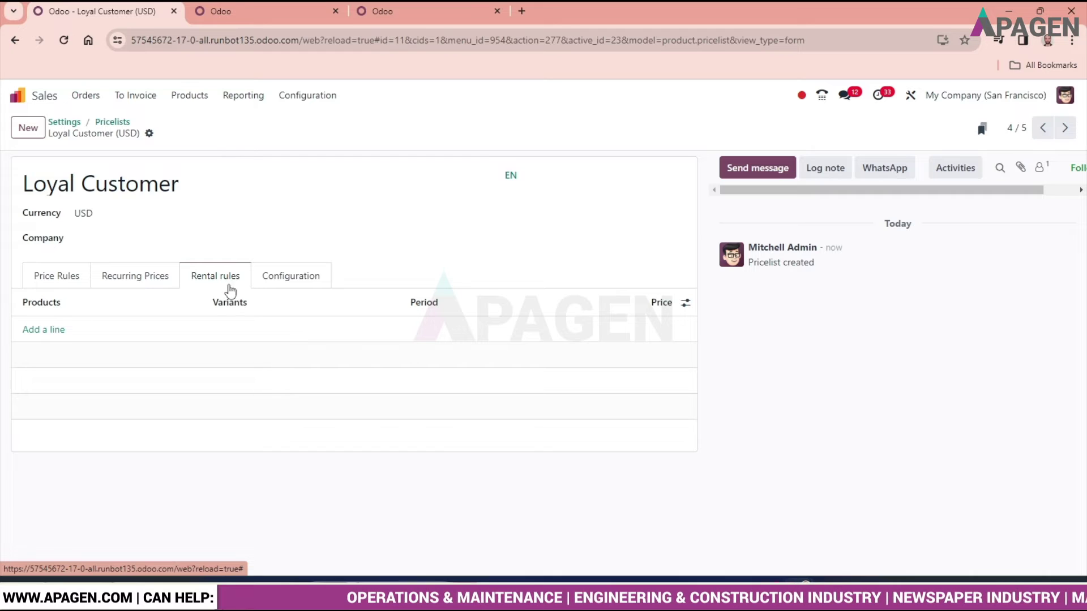
{"action": "left_click", "coordinate": [271, 283]}
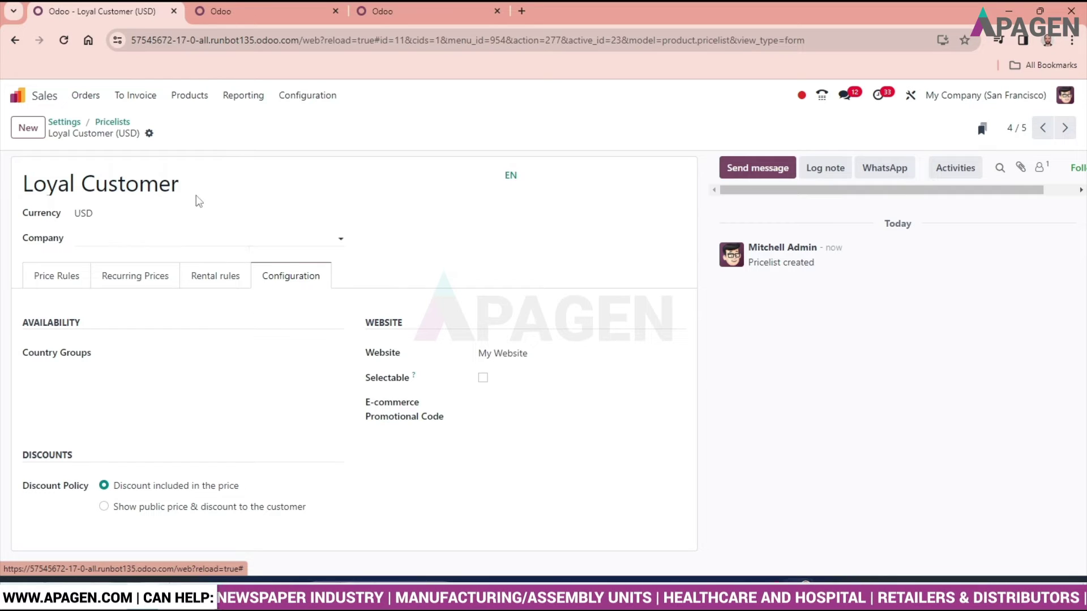
Step: Switch between the duplicated and original pricelist pages, then go to Orders > Customers
{"action": "left_click", "coordinate": [233, 6]}
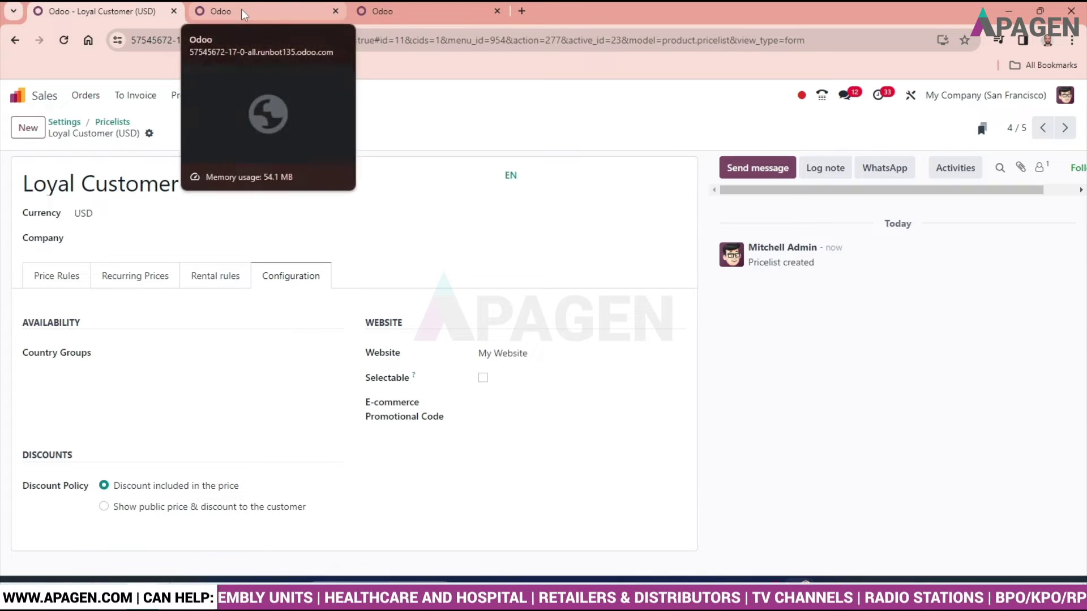
{"action": "left_click", "coordinate": [241, 9]}
{"action": "left_click", "coordinate": [131, 13]}
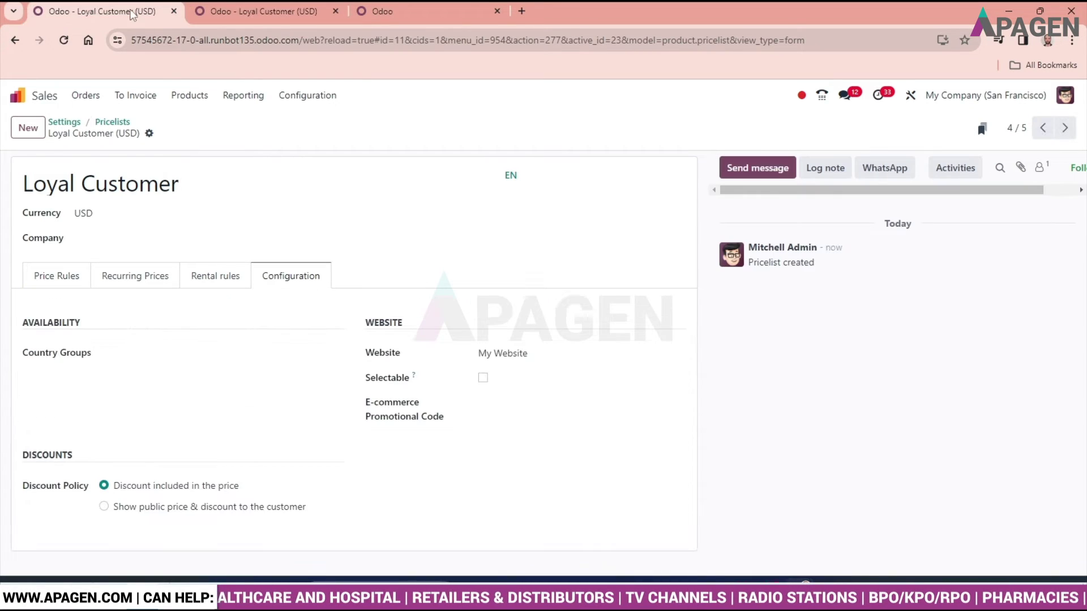
{"action": "left_click", "coordinate": [101, 101]}
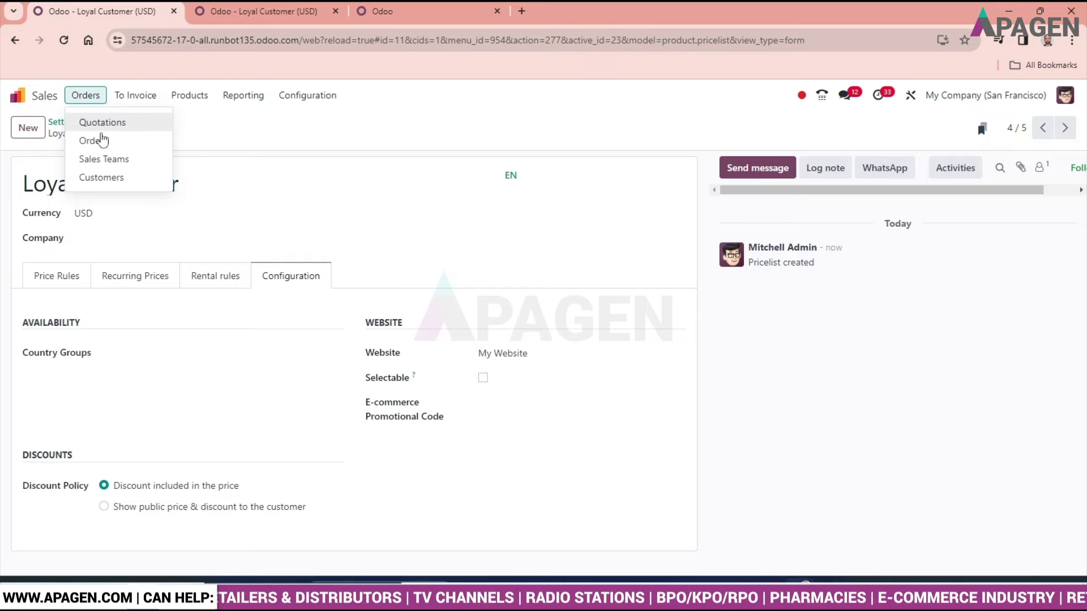
{"action": "left_click", "coordinate": [106, 179]}
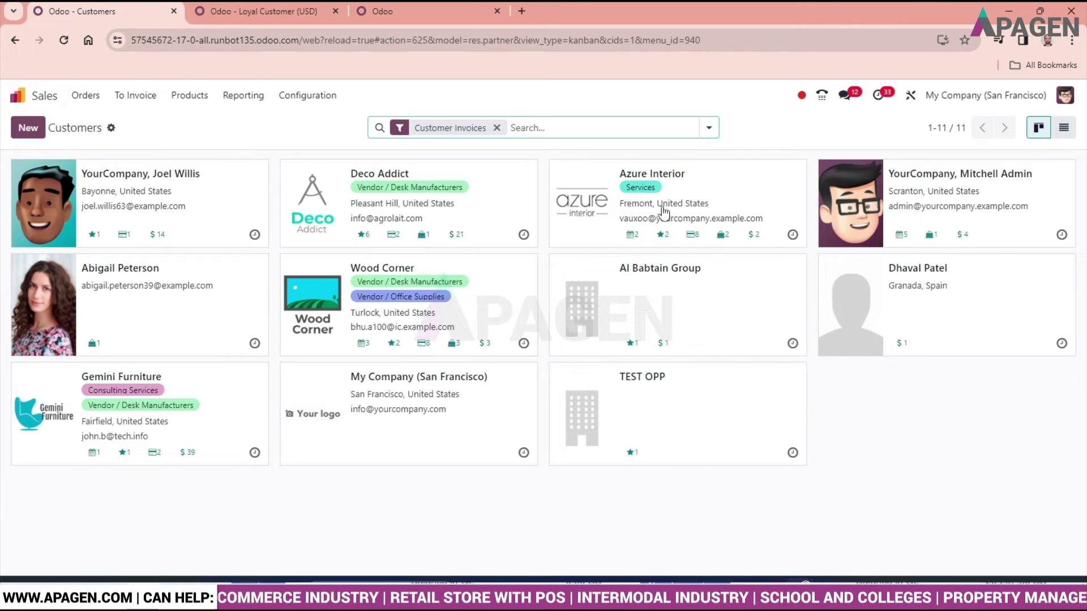
Step: Set Azure Interior's Sales & Purchase pricelist to Loyal Customer (USD) and save the record
{"action": "left_click", "coordinate": [686, 193]}
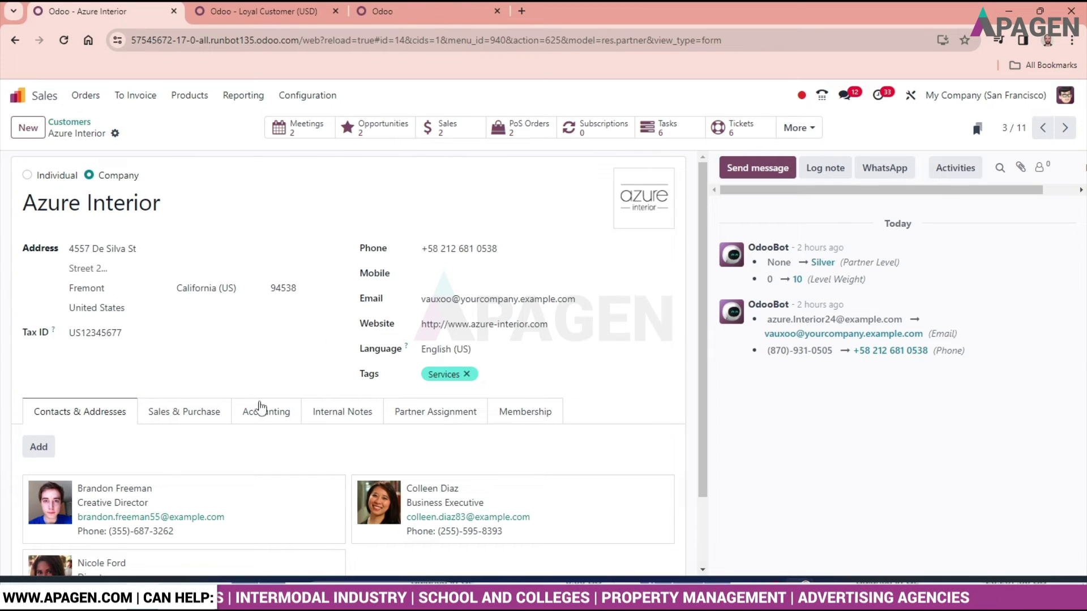
{"action": "left_click", "coordinate": [203, 418]}
{"action": "scroll", "coordinate": [206, 413], "scroll_direction": "down", "scroll_amount": 5}
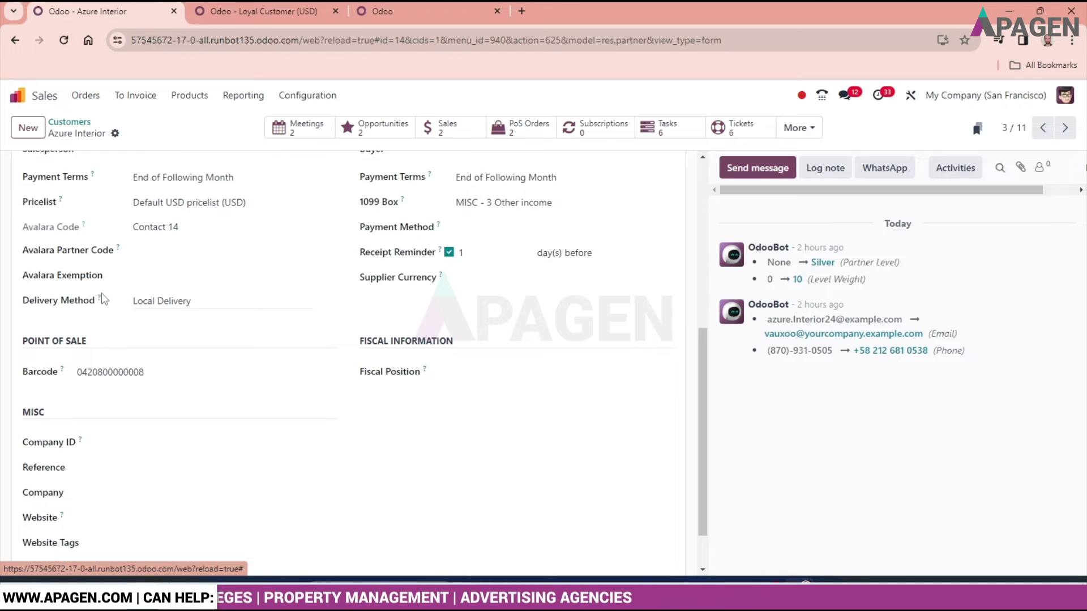
{"action": "scroll", "coordinate": [116, 332], "scroll_direction": "down", "scroll_amount": 1}
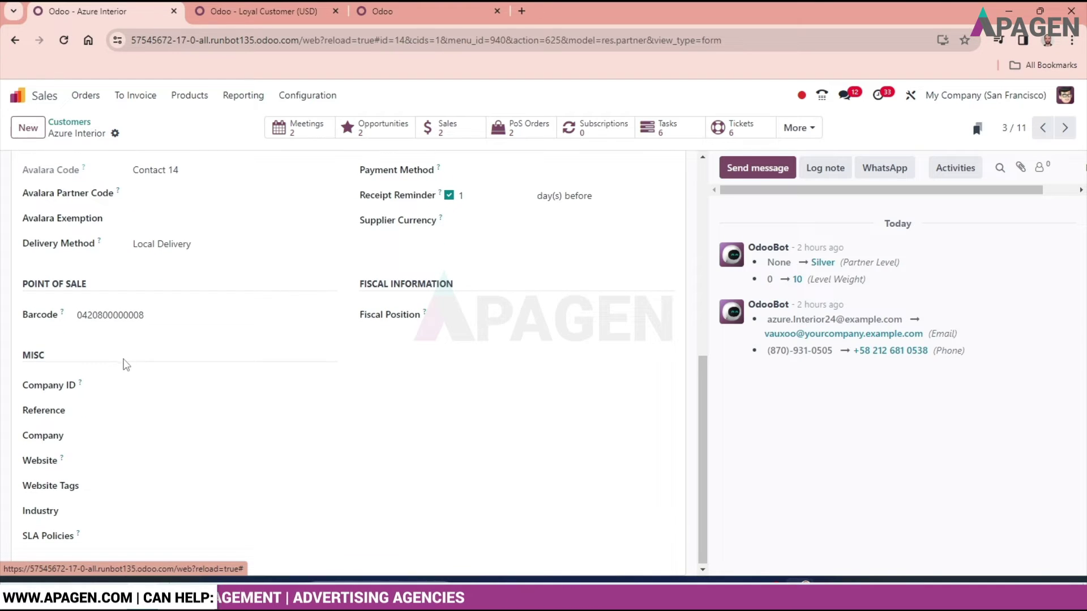
{"action": "scroll", "coordinate": [141, 365], "scroll_direction": "up", "scroll_amount": 2}
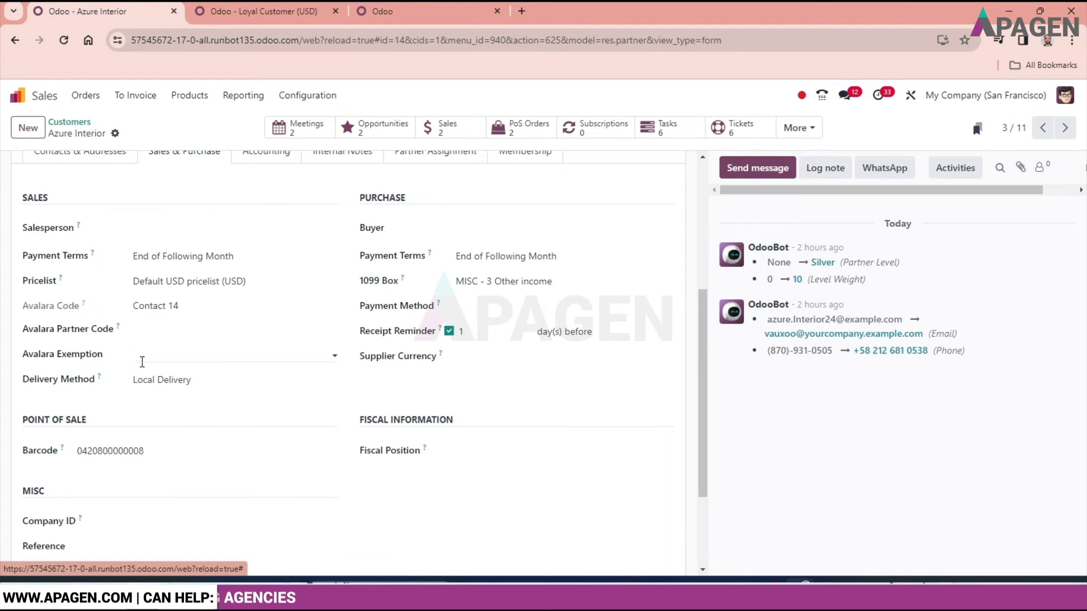
{"action": "left_click", "coordinate": [277, 279]}
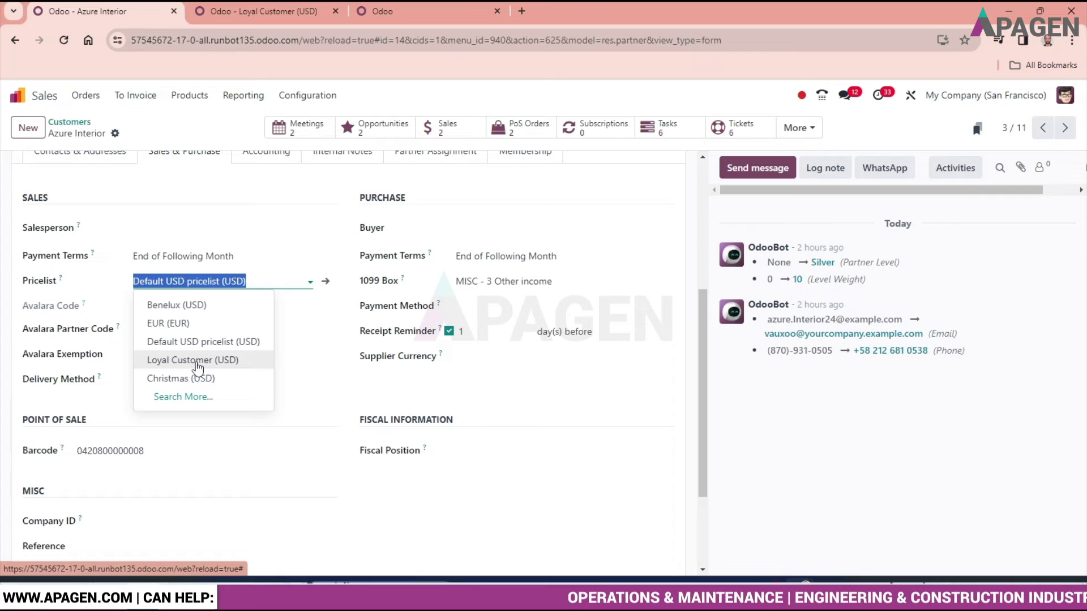
{"action": "left_click", "coordinate": [192, 361]}
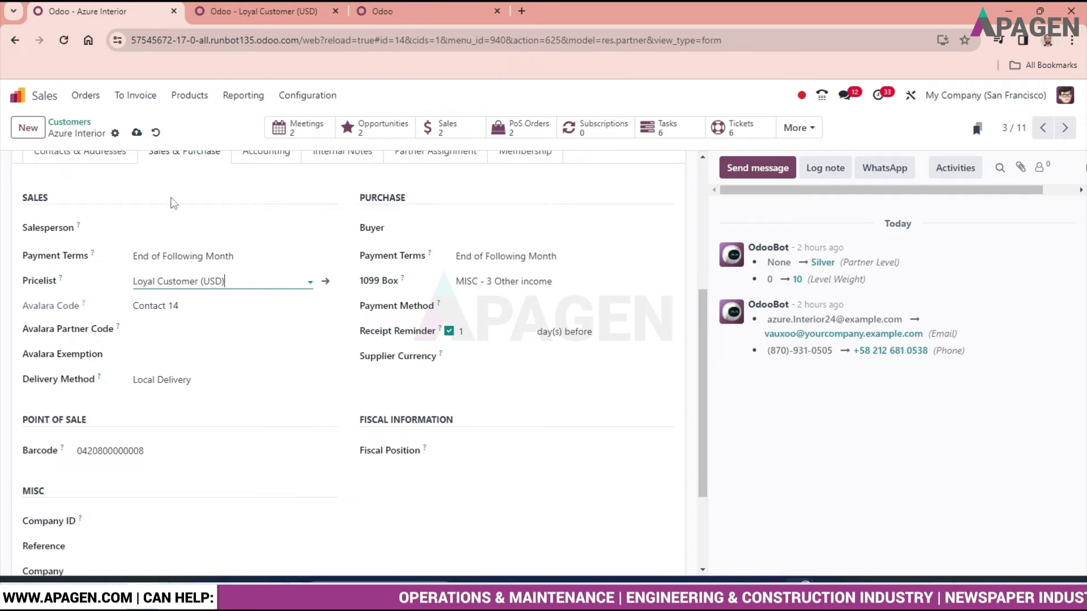
{"action": "left_click", "coordinate": [137, 134]}
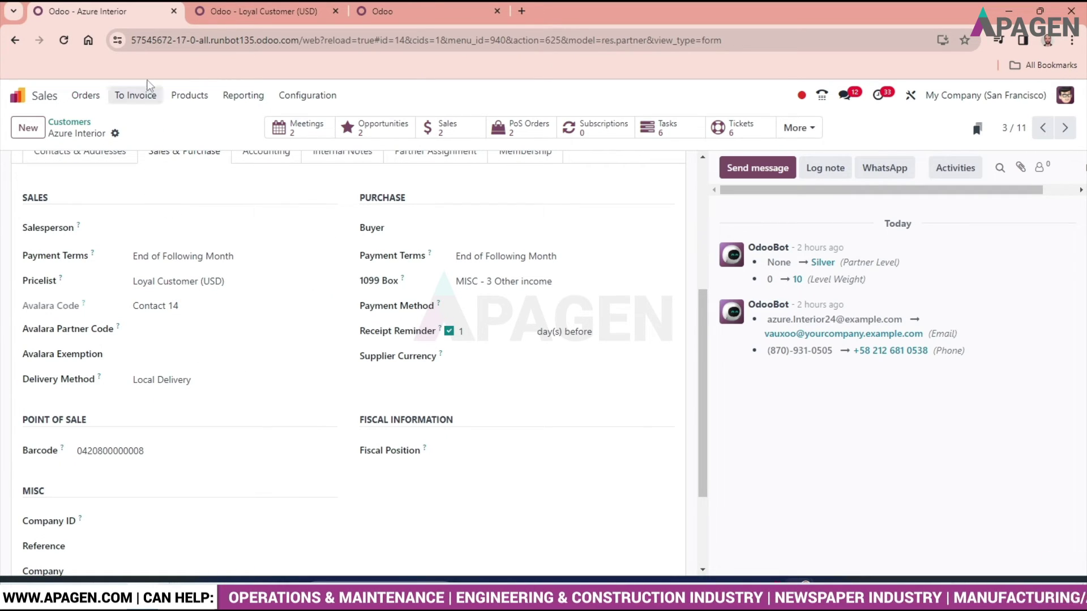
Step: Duplicate the Azure Interior page, then start a new quotation from Orders > Quotations
{"action": "right_click", "coordinate": [110, 9]}
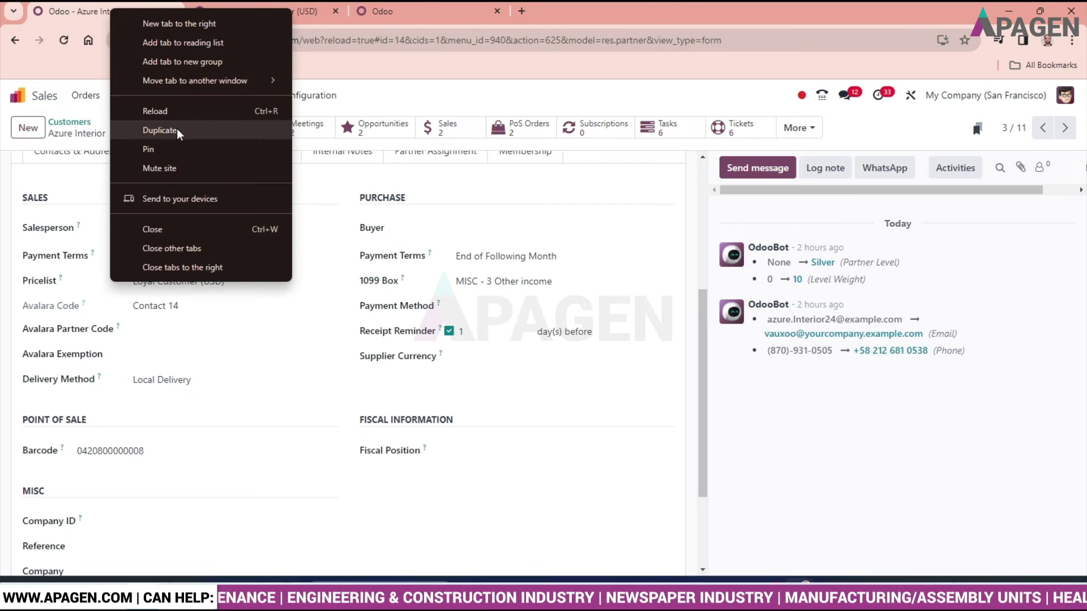
{"action": "left_click", "coordinate": [177, 129]}
{"action": "left_click", "coordinate": [129, 17]}
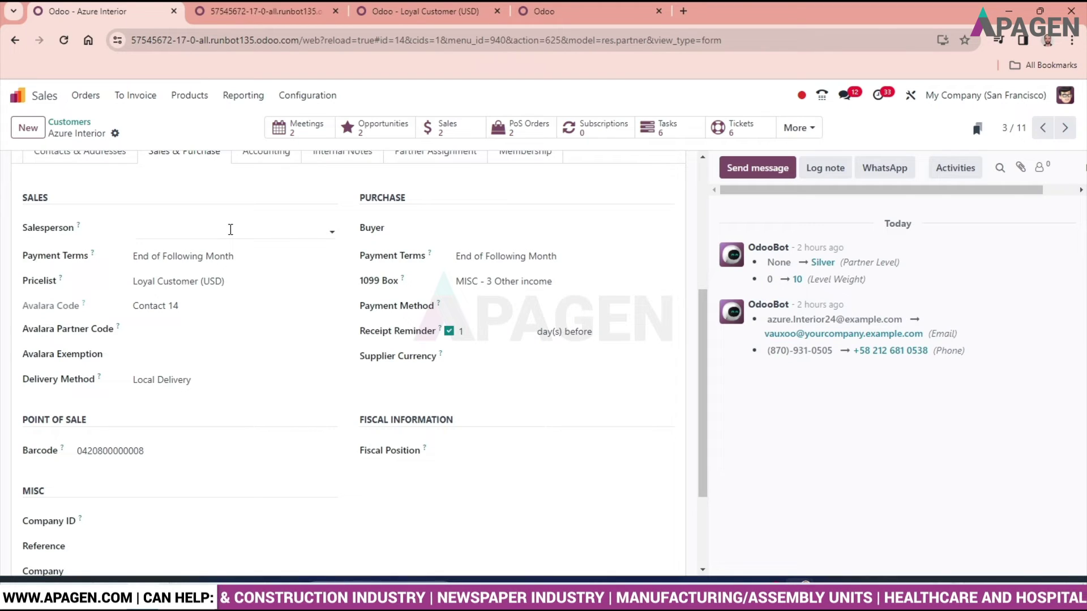
{"action": "scroll", "coordinate": [102, 192], "scroll_direction": "up", "scroll_amount": 5}
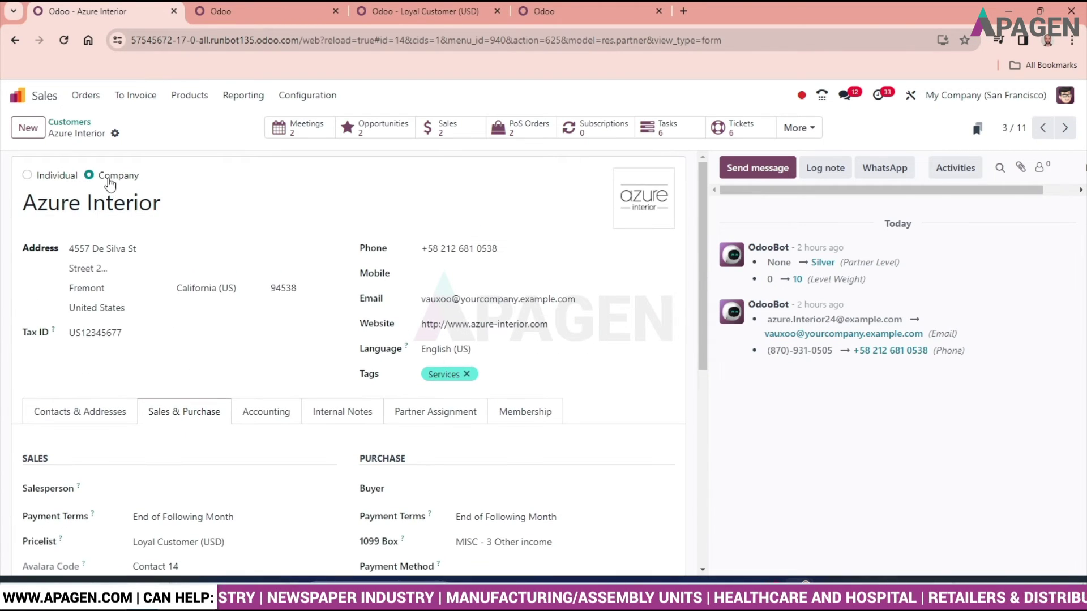
{"action": "left_click", "coordinate": [83, 96]}
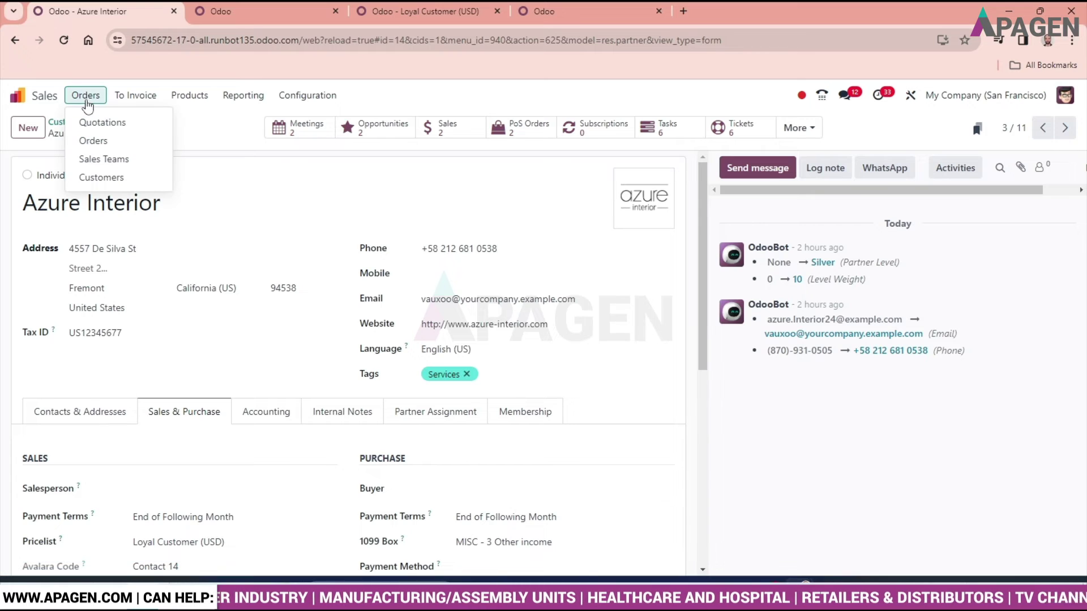
{"action": "left_click", "coordinate": [103, 126]}
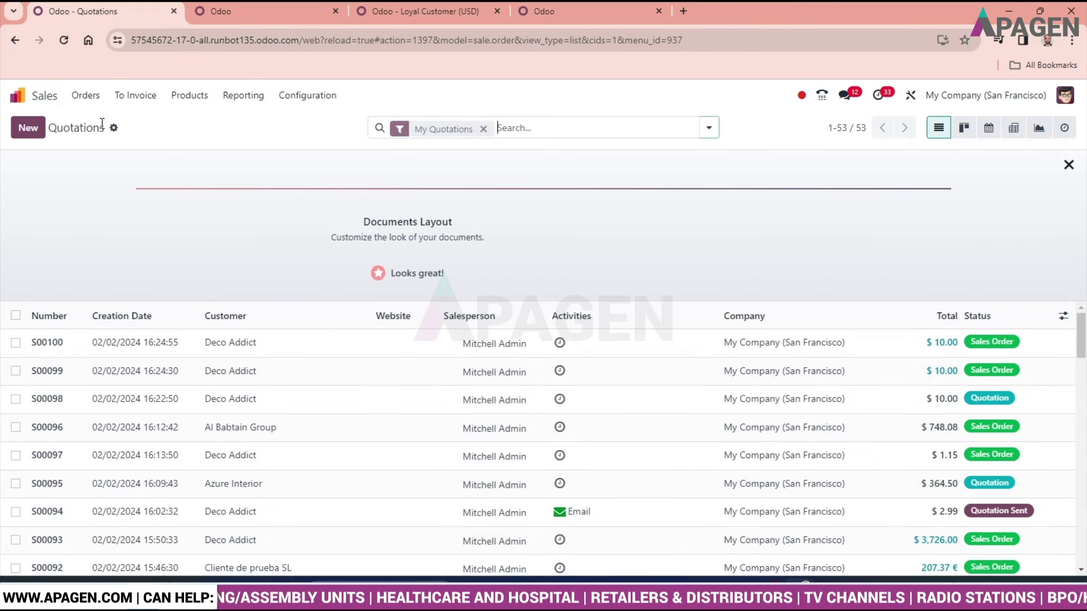
{"action": "left_click", "coordinate": [28, 128]}
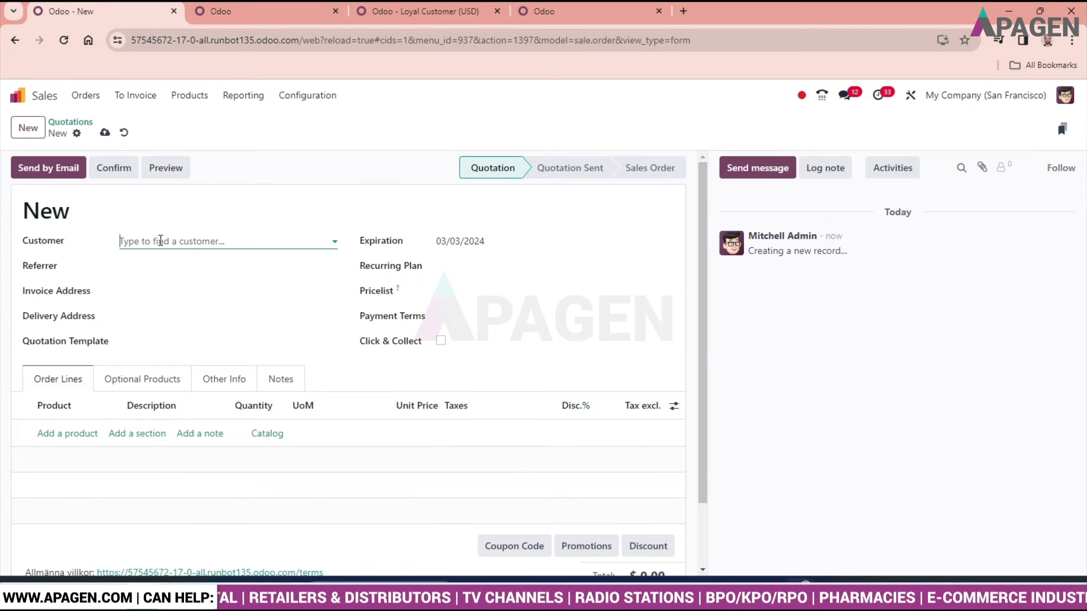
Step: Set the quotation's customer to Azure Interior by pasting its copied name
{"action": "left_click", "coordinate": [163, 241]}
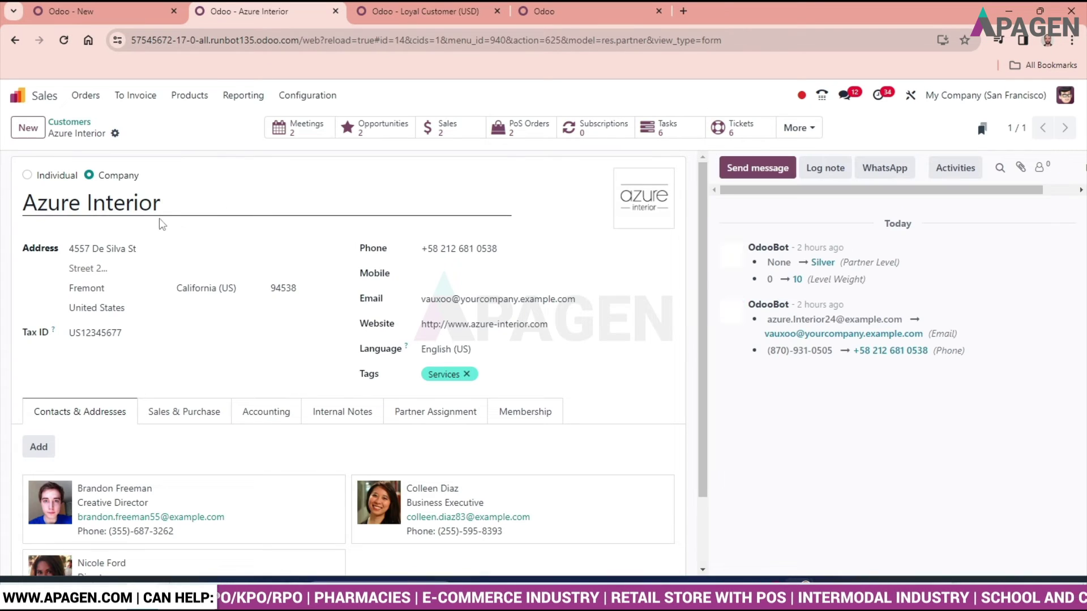
{"action": "triple_click", "coordinate": [185, 205]}
{"action": "key", "text": "ctrl+c"}
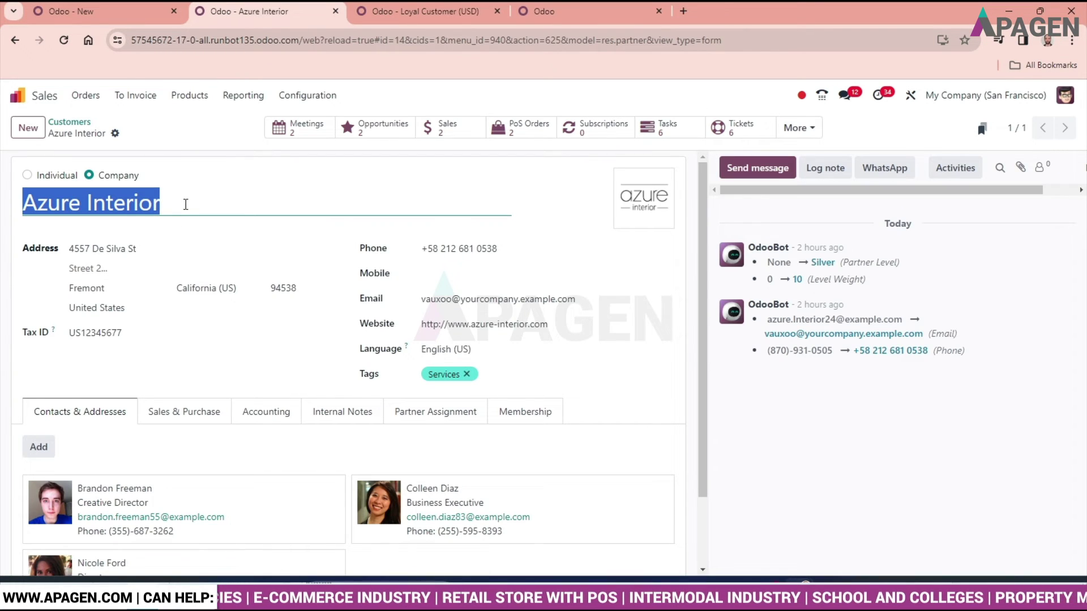
{"action": "key", "text": "ctrl+Page_Up"}
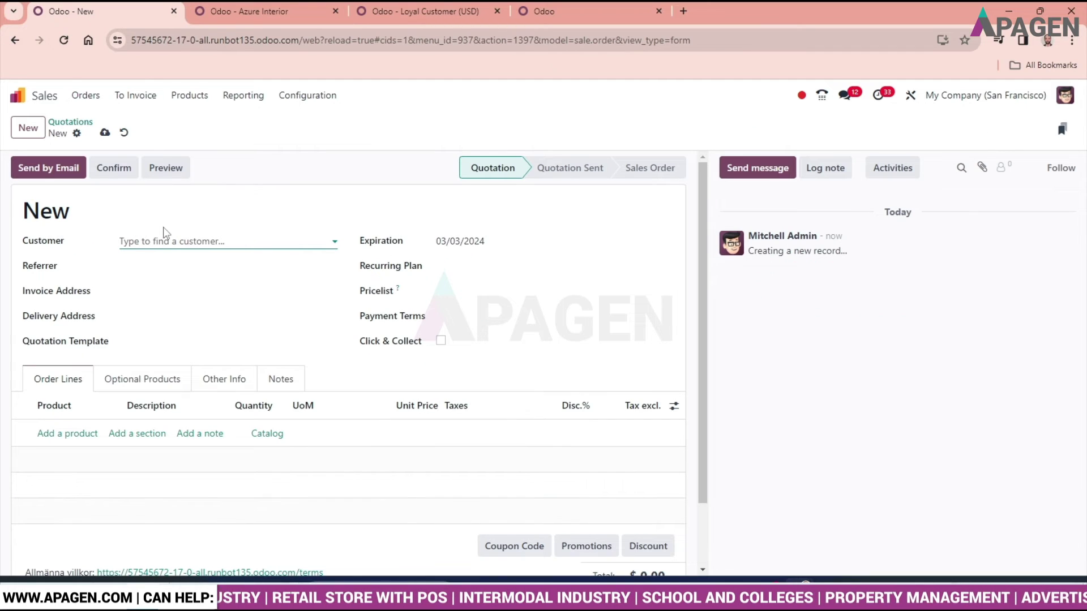
{"action": "key", "text": "ctrl+v"}
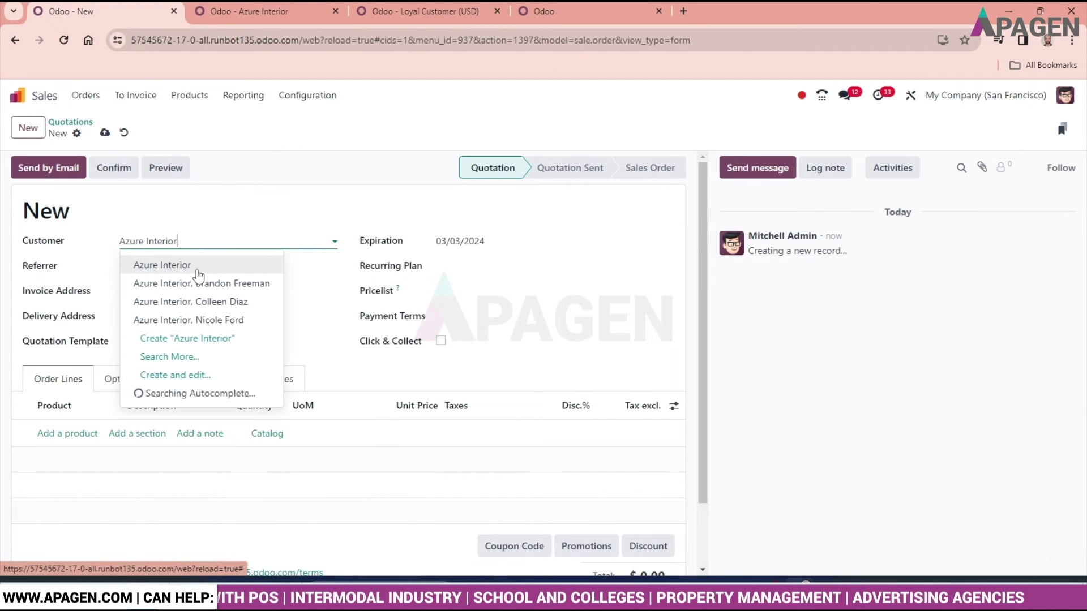
{"action": "left_click", "coordinate": [198, 265]}
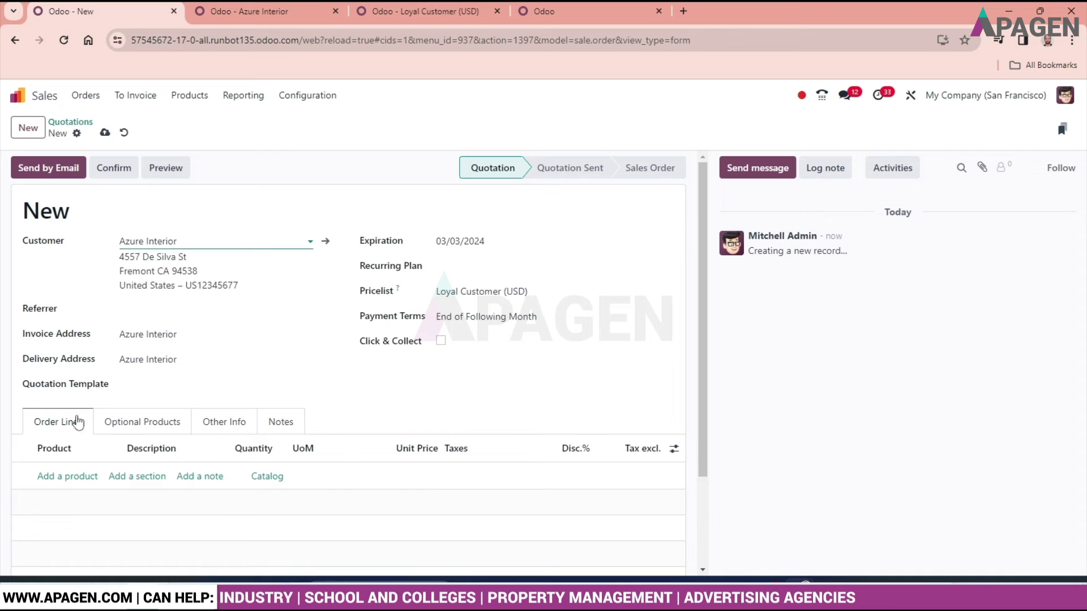
Step: Add an order line for [E-COM11] Cabinet with Doors, priced 100.00 by Loyal Customer
{"action": "left_click", "coordinate": [69, 477]}
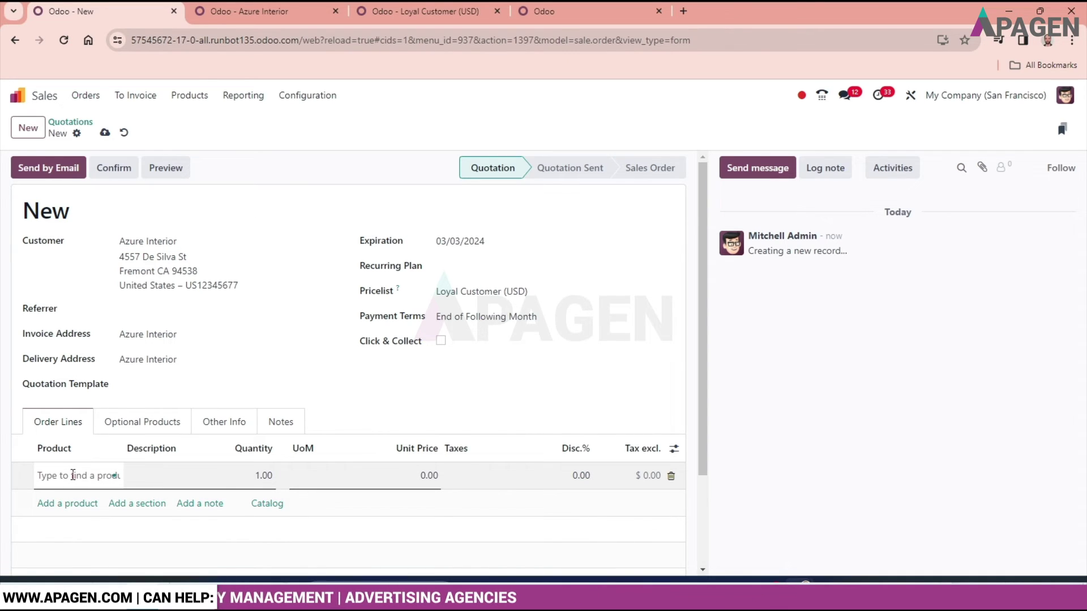
{"action": "type", "text": "cabi"}
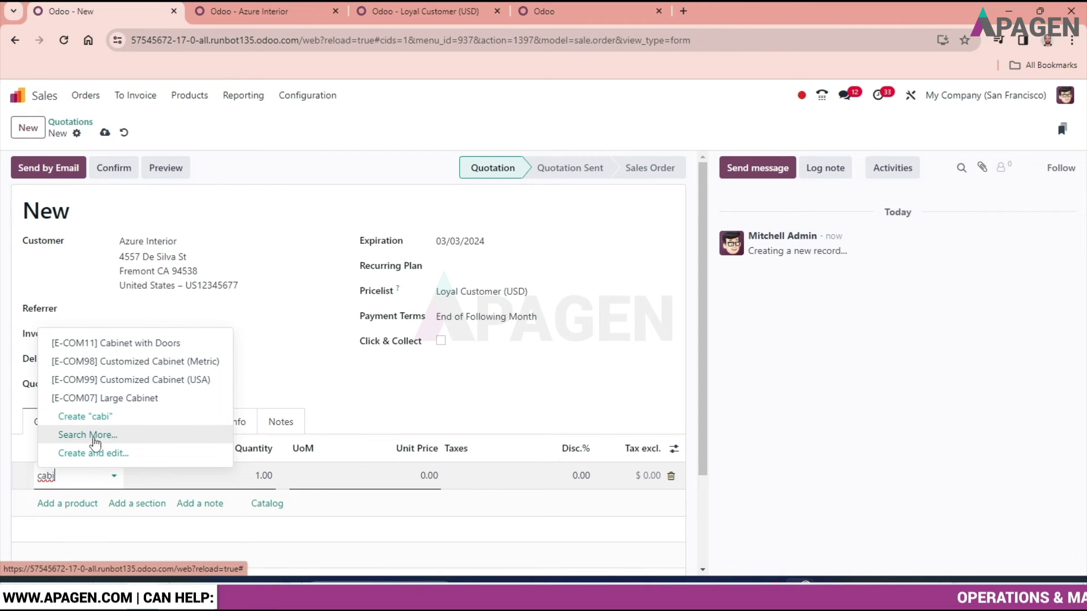
{"action": "left_click", "coordinate": [133, 346]}
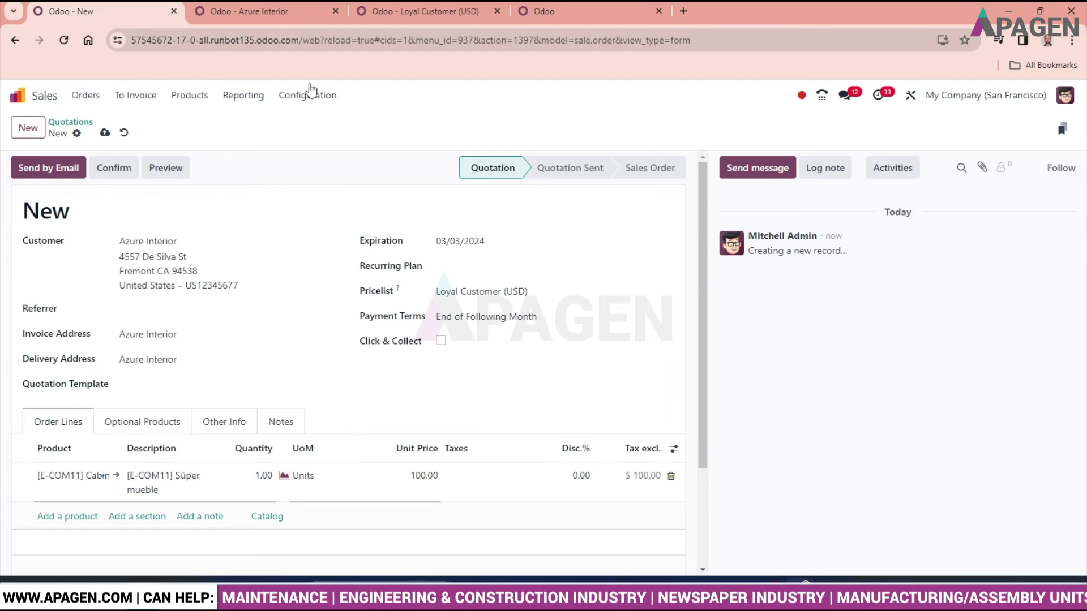
{"action": "left_click", "coordinate": [265, 6]}
Step: Review the Loyal Customer pricelist and open Cabinet with Doors from its 100.00 price rule
{"action": "left_click", "coordinate": [438, 6]}
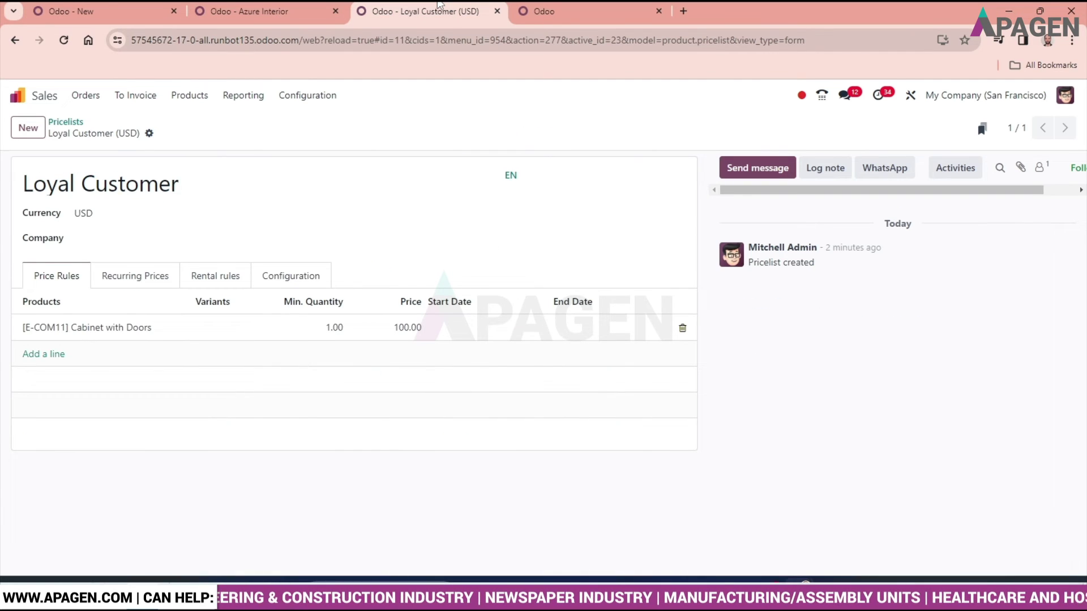
{"action": "left_click", "coordinate": [516, 6]}
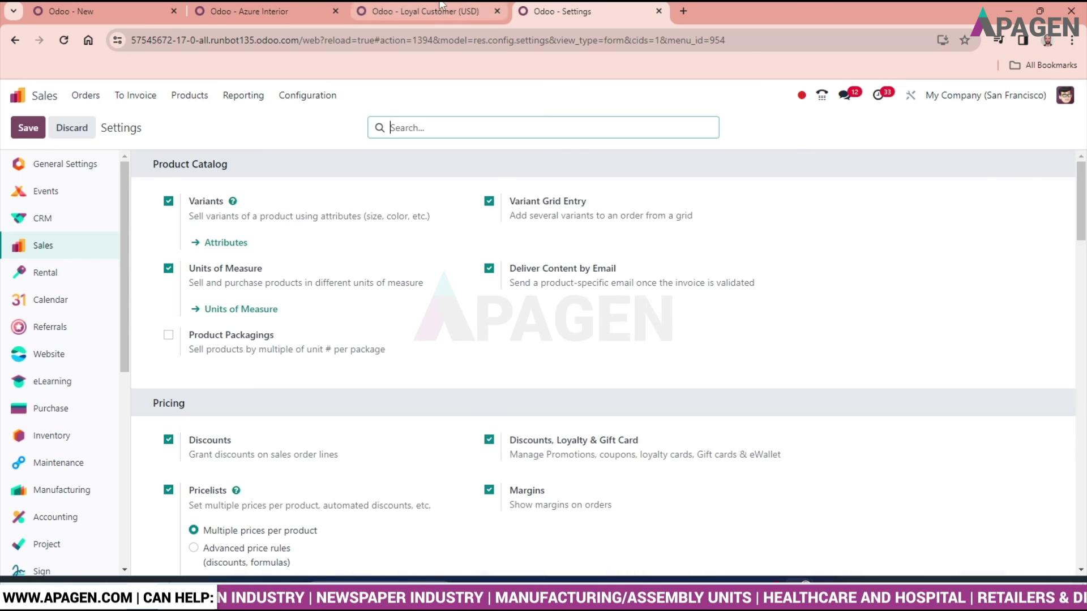
{"action": "left_click", "coordinate": [430, 8]}
{"action": "left_click", "coordinate": [279, 6]}
{"action": "left_click", "coordinate": [384, 8]}
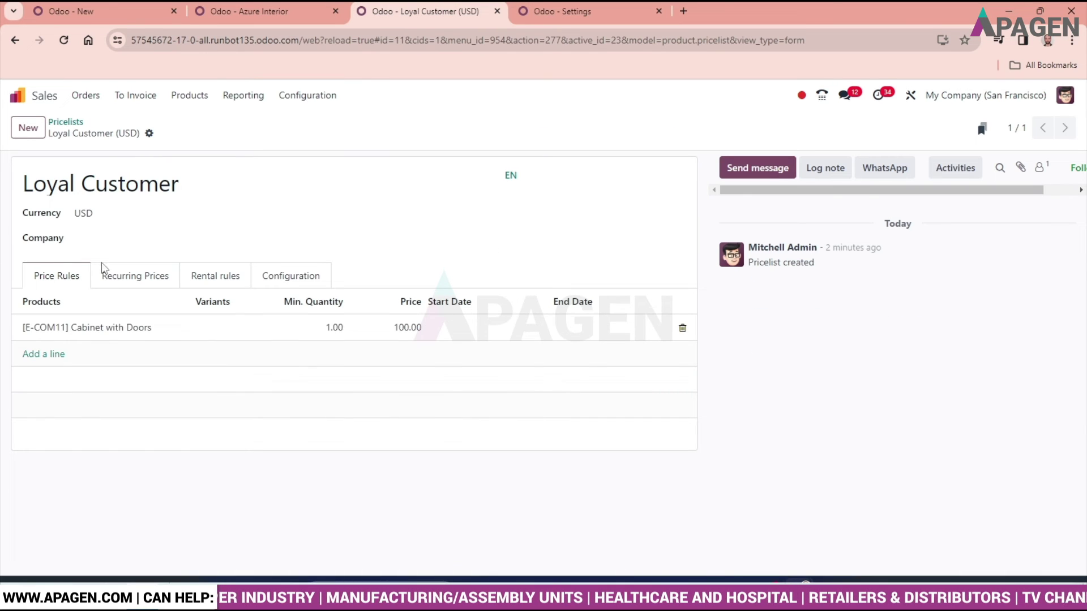
{"action": "left_click", "coordinate": [146, 333]}
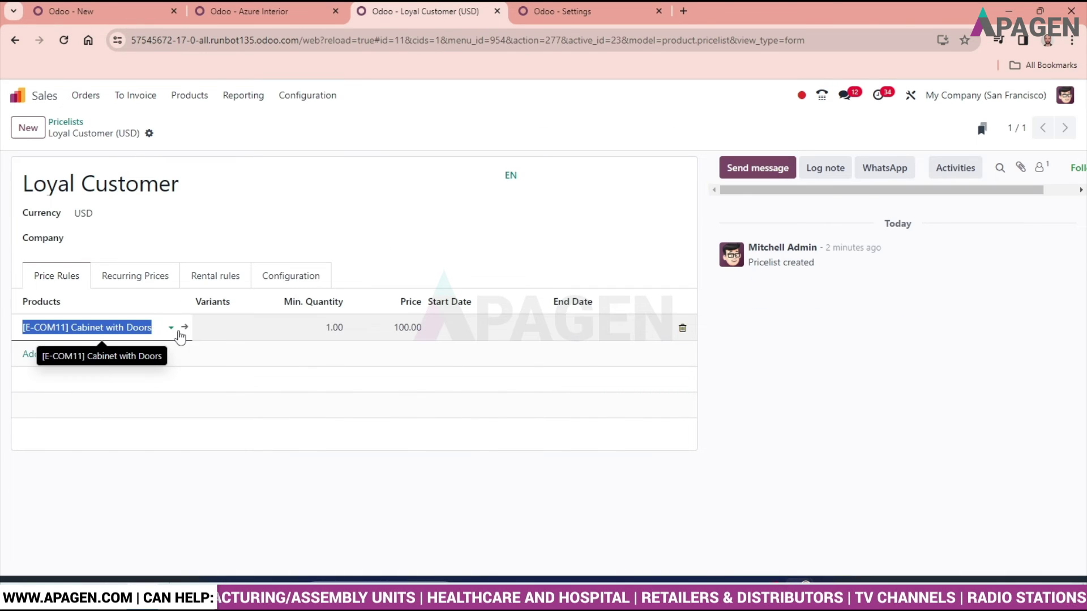
{"action": "left_click", "coordinate": [185, 328]}
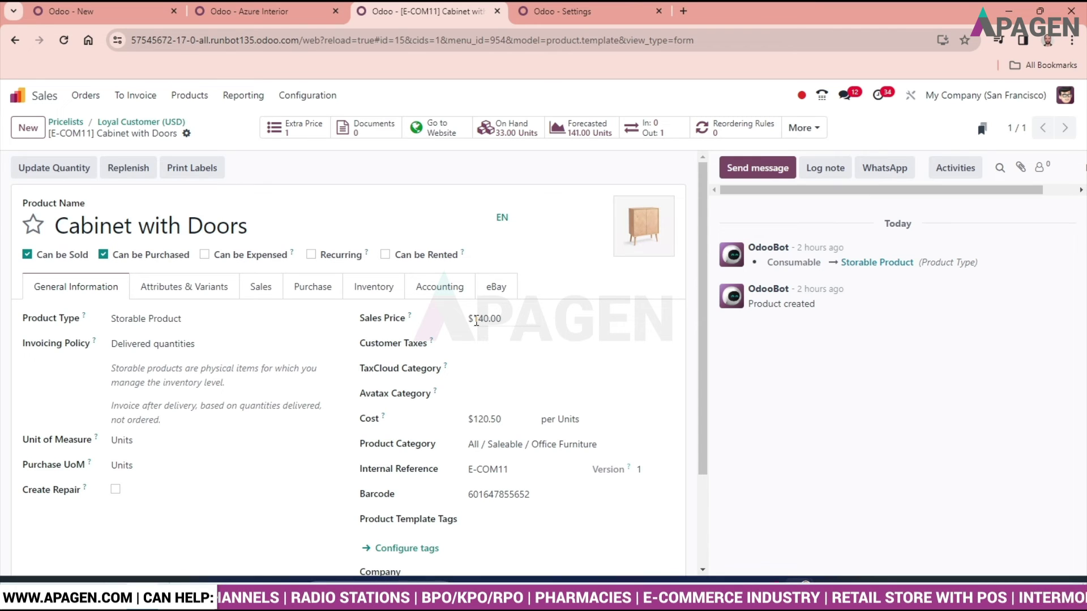
Step: Compare the $140.00 product price against the quotation and customer tabs, then reopen Loyal Customer
{"action": "left_click", "coordinate": [76, 9]}
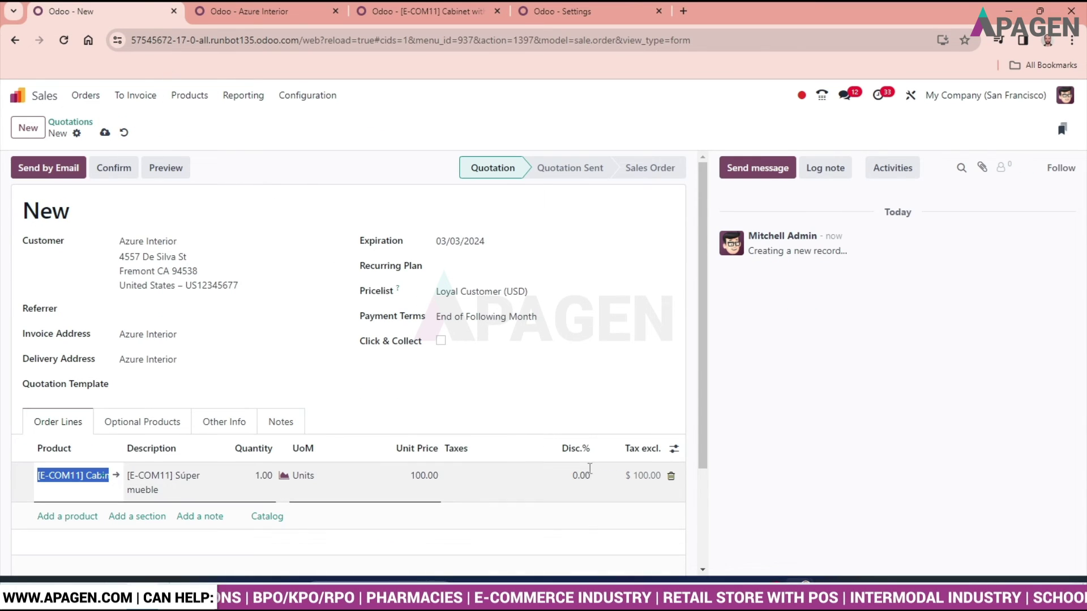
{"action": "left_click", "coordinate": [263, 10]}
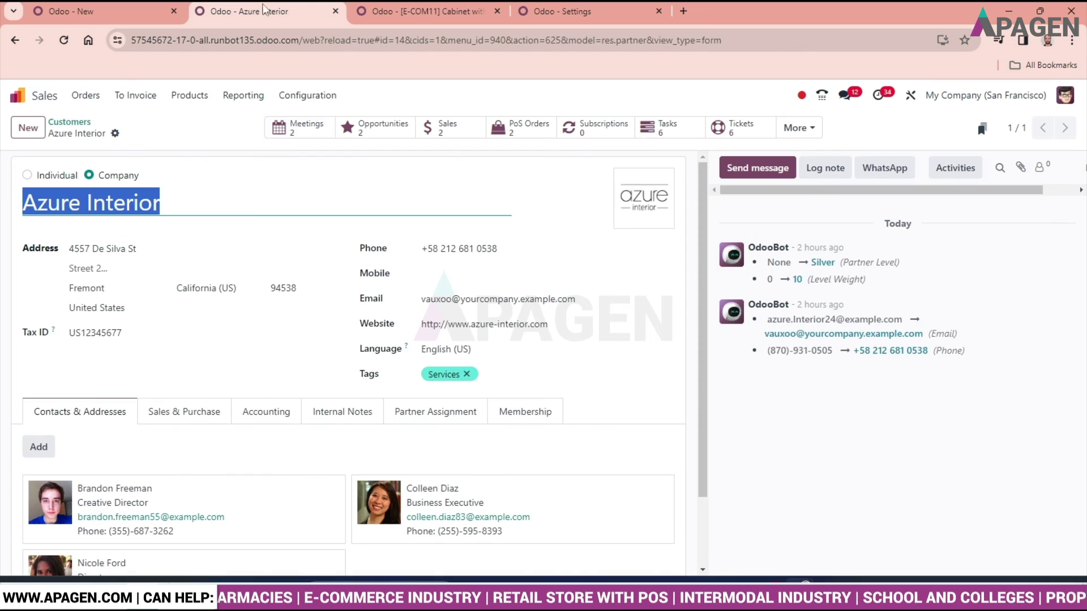
{"action": "left_click", "coordinate": [358, 7]}
{"action": "left_click", "coordinate": [560, 12]}
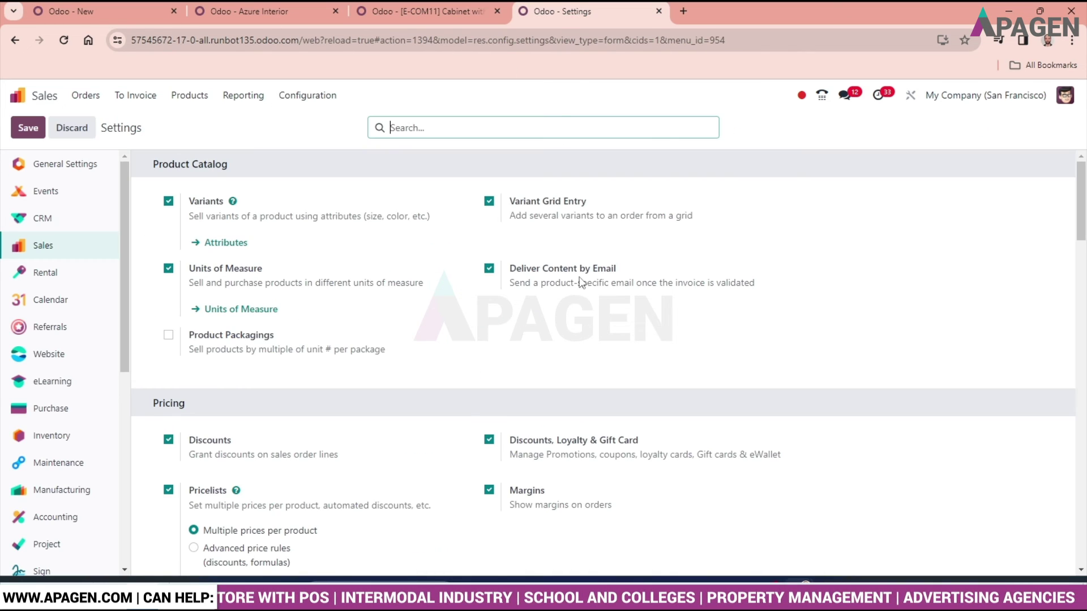
{"action": "left_click", "coordinate": [370, 8]}
{"action": "left_click", "coordinate": [248, 6]}
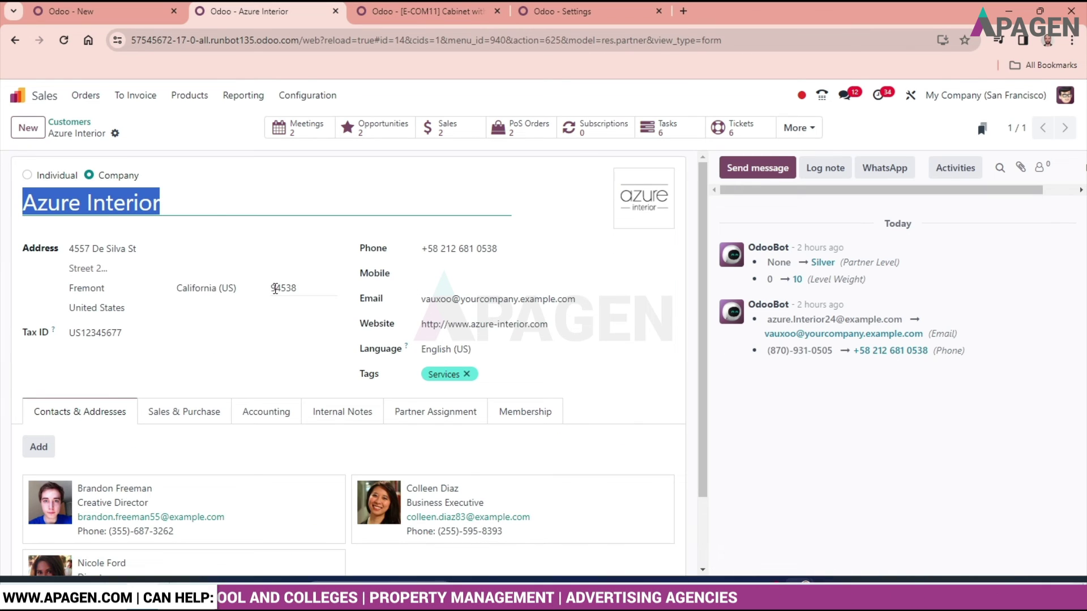
{"action": "left_click", "coordinate": [373, 22]}
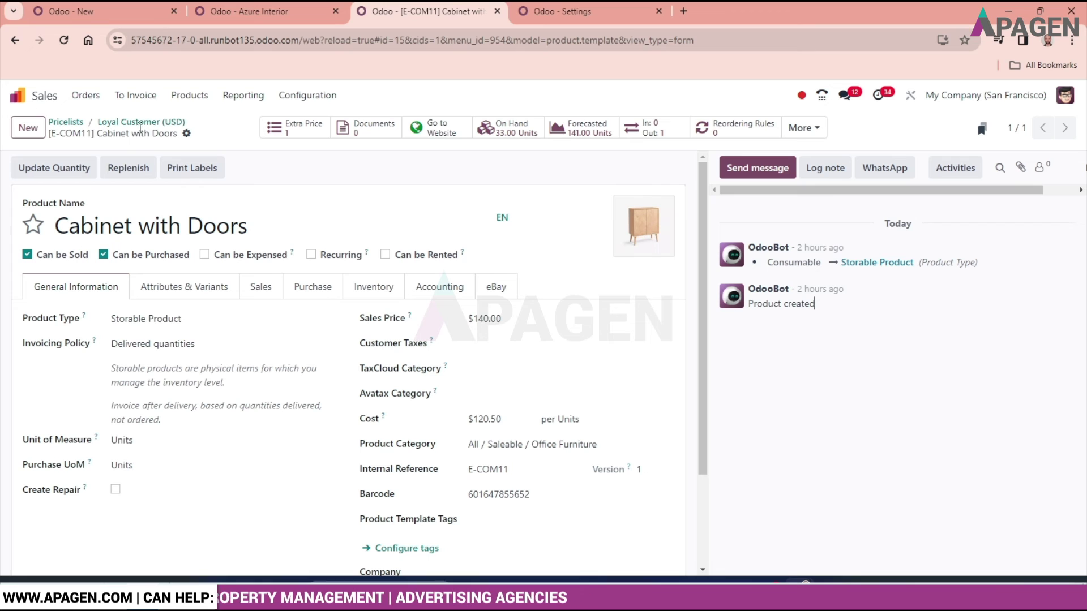
{"action": "left_click", "coordinate": [77, 129]}
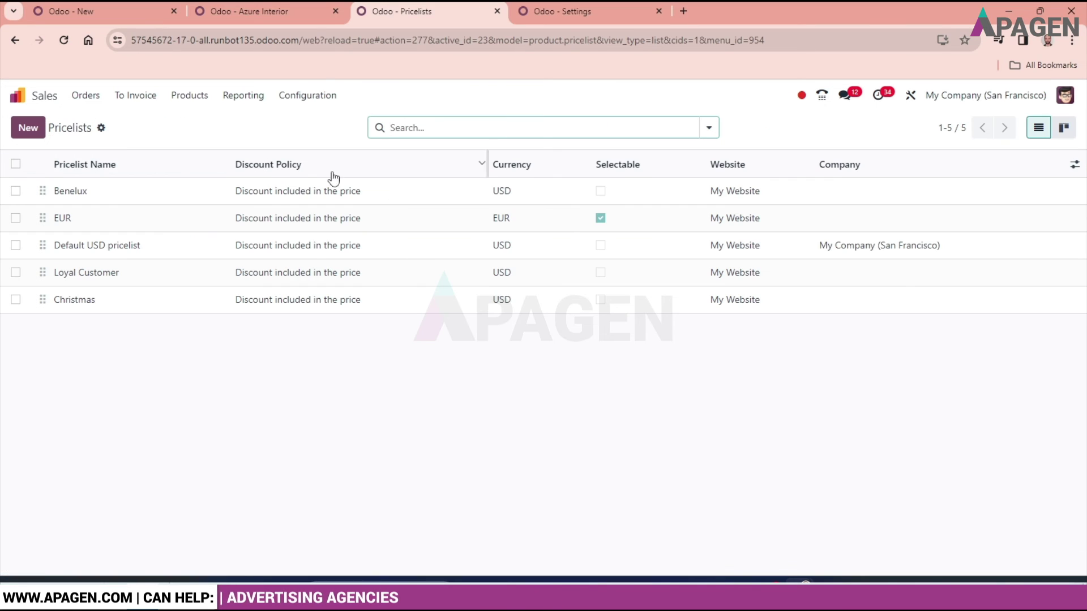
{"action": "left_click", "coordinate": [143, 280]}
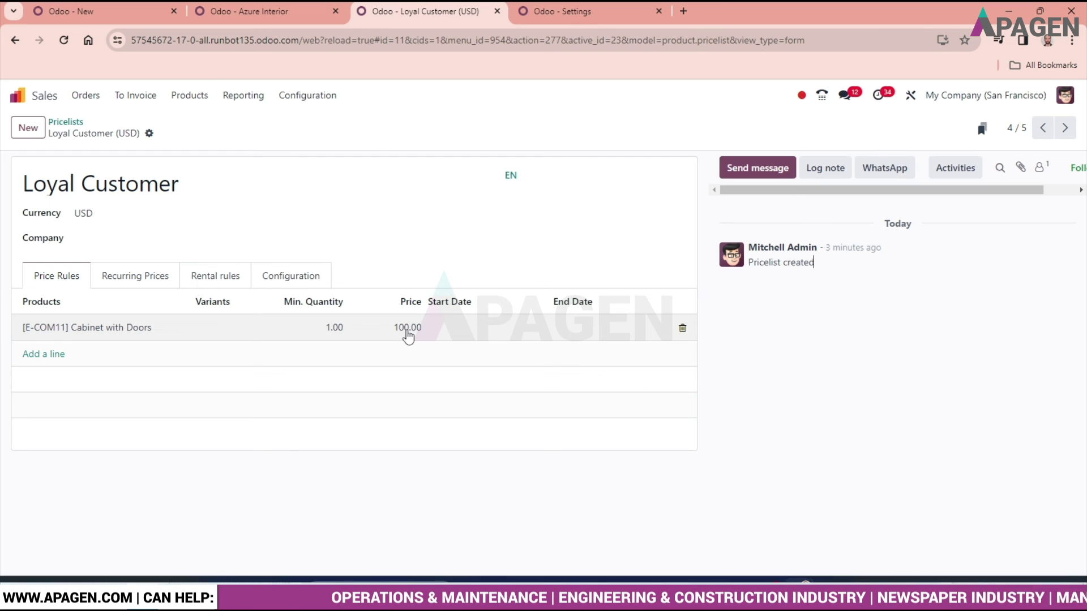
Step: Go back to Azure Interior's new quotation, showing Cabinet with Doors at 100.00
{"action": "left_click", "coordinate": [62, 12]}
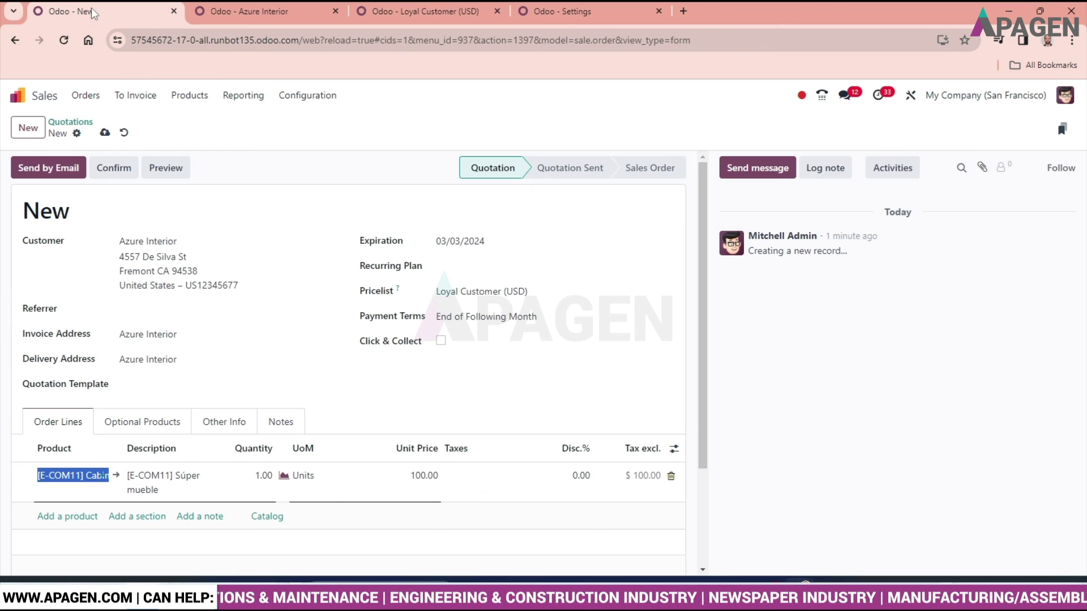